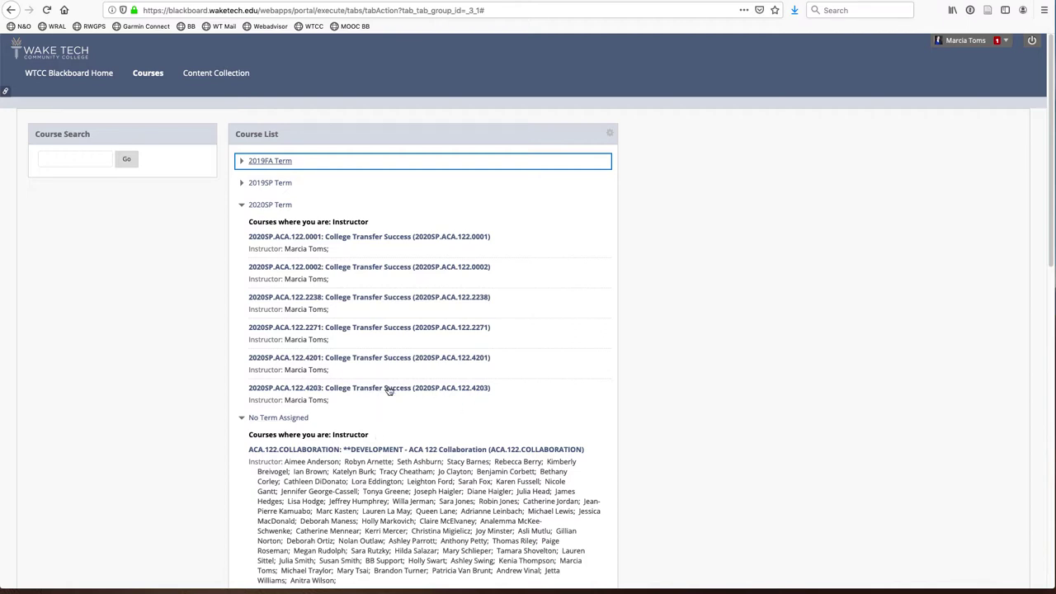
Open the College Transfer Success course 2020SP.ACA.122.2271 and check its Full Grade Center, Lessons and Student Support pages.
click(337, 328)
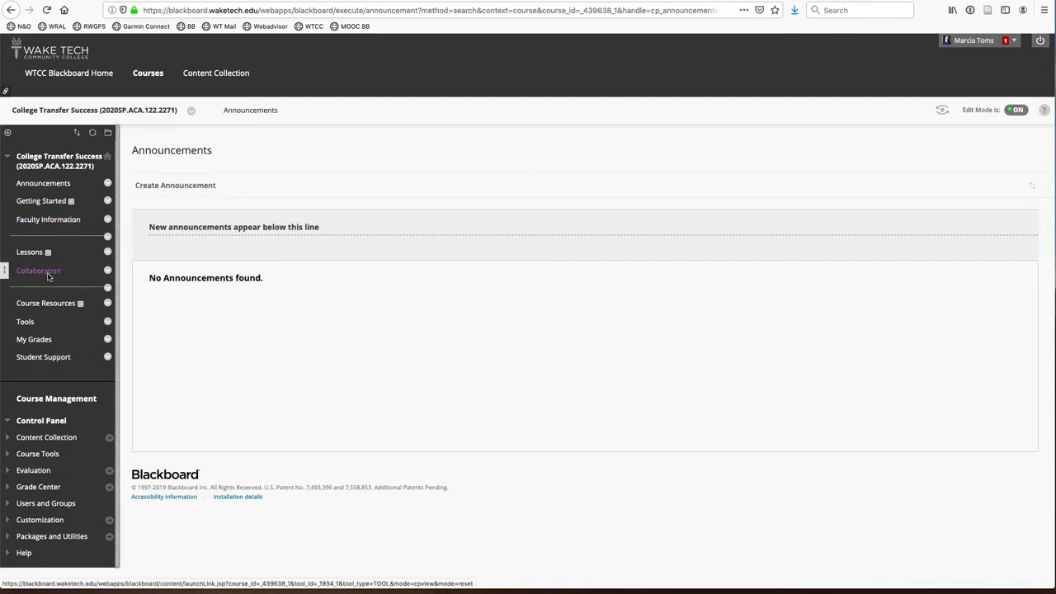
click(40, 487)
scroll(48, 488, down, 1)
click(46, 483)
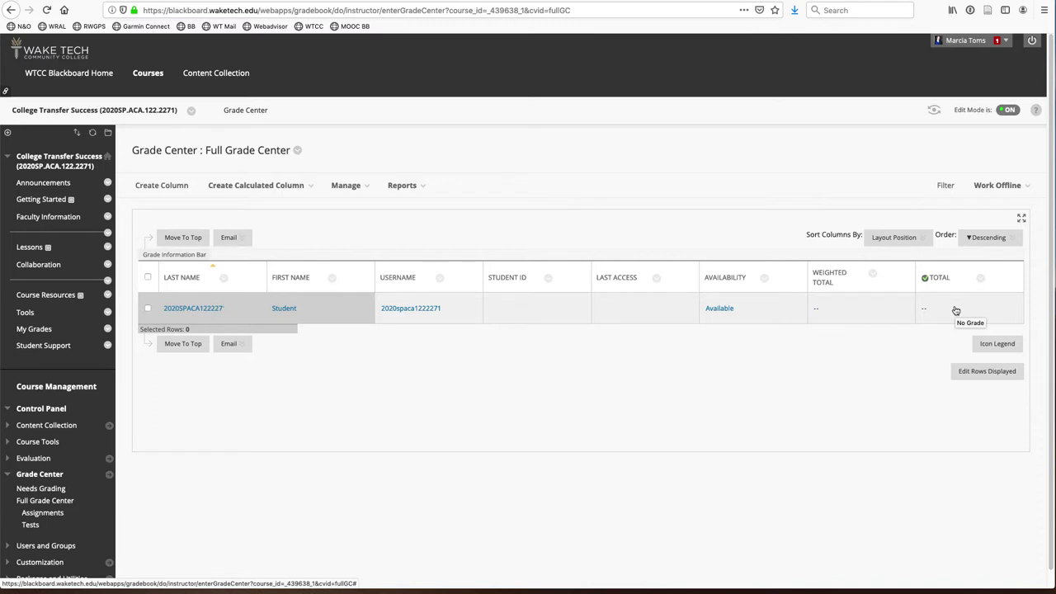
click(30, 246)
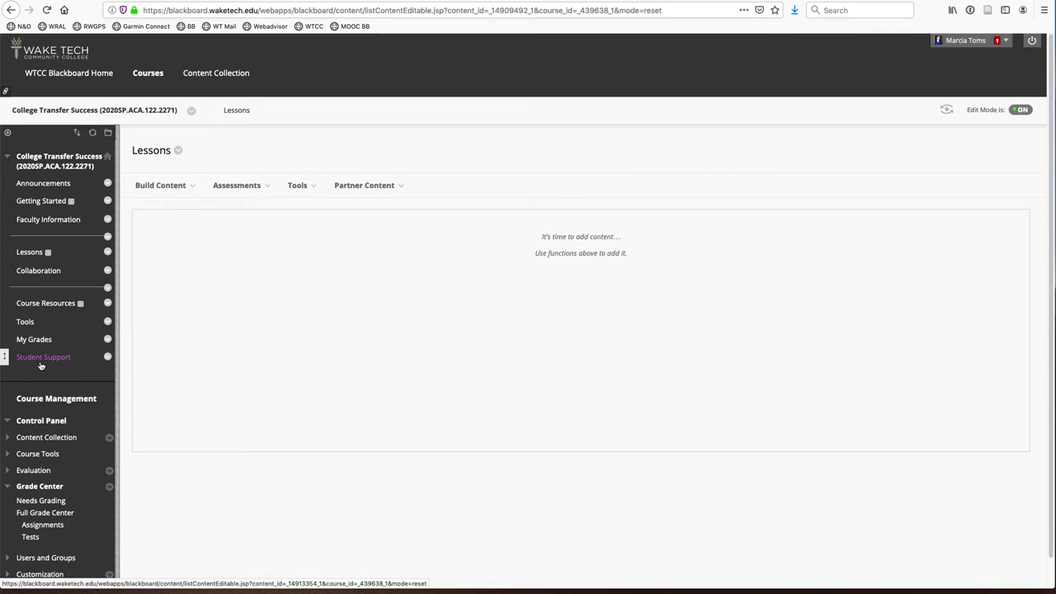
click(40, 365)
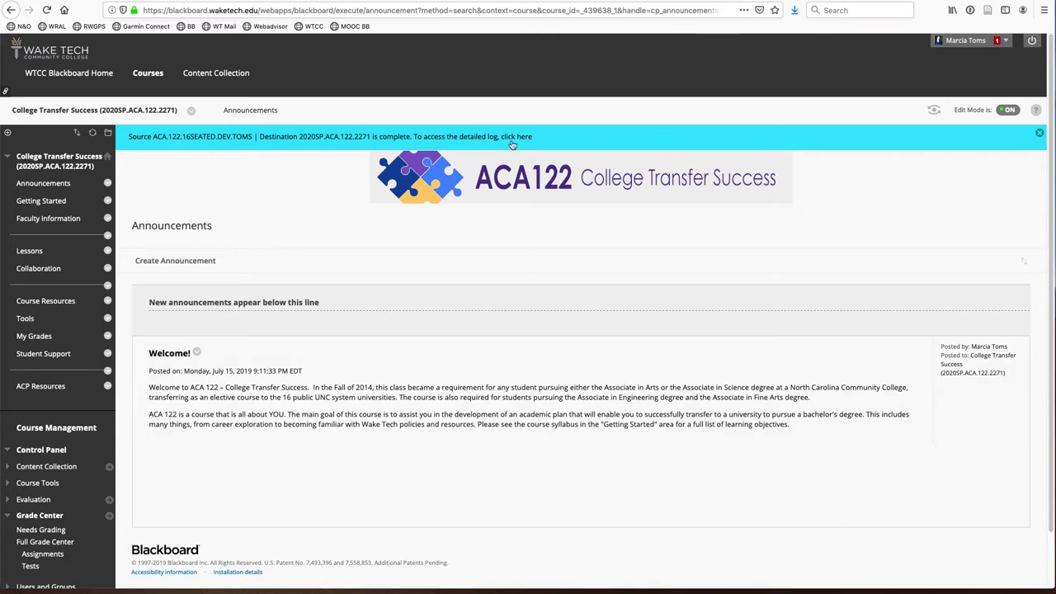
Dismiss the course copy notice and start a new course link in the Getting Started content area.
click(1039, 133)
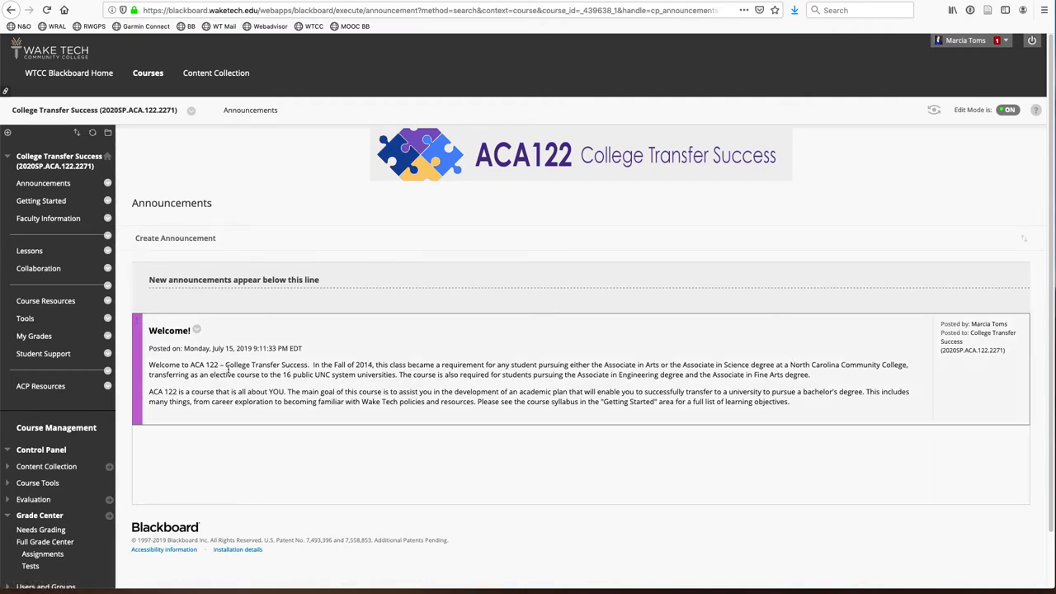
click(40, 202)
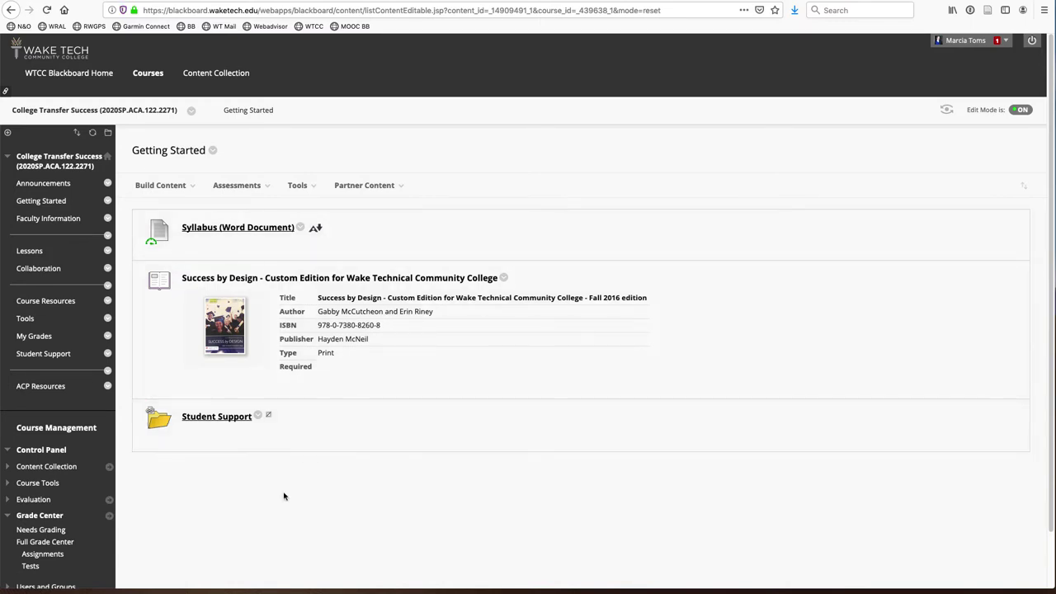
click(180, 205)
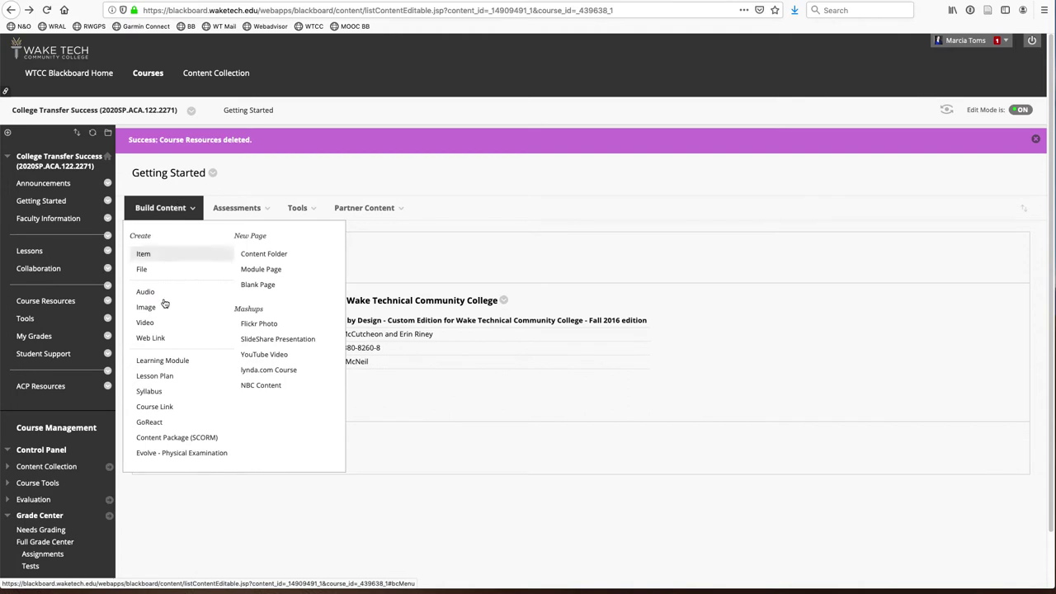
click(154, 406)
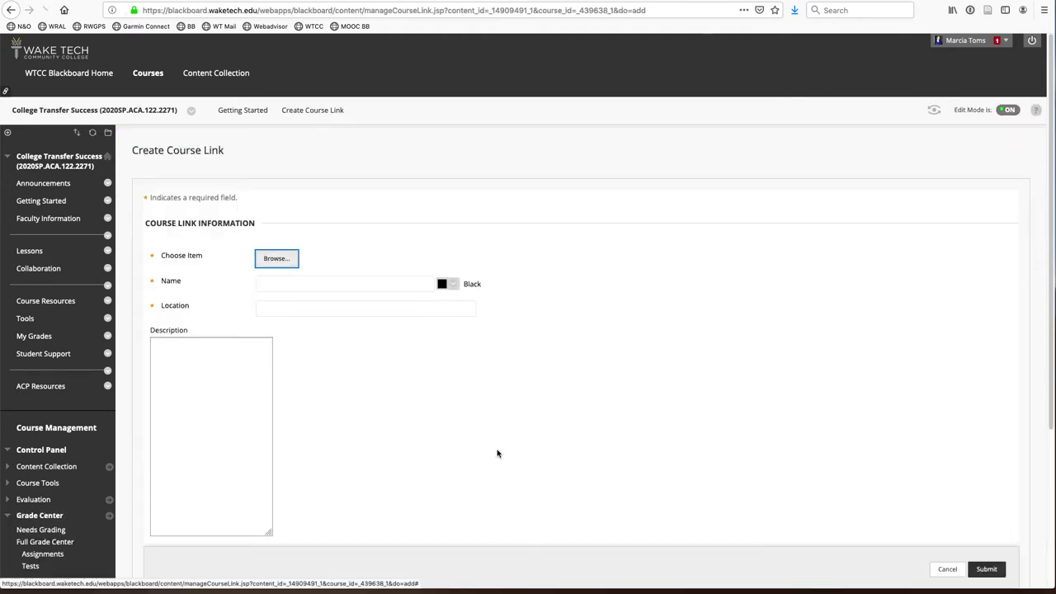
Choose the Student Support folder from the course map as the link's target and submit the course link.
click(267, 258)
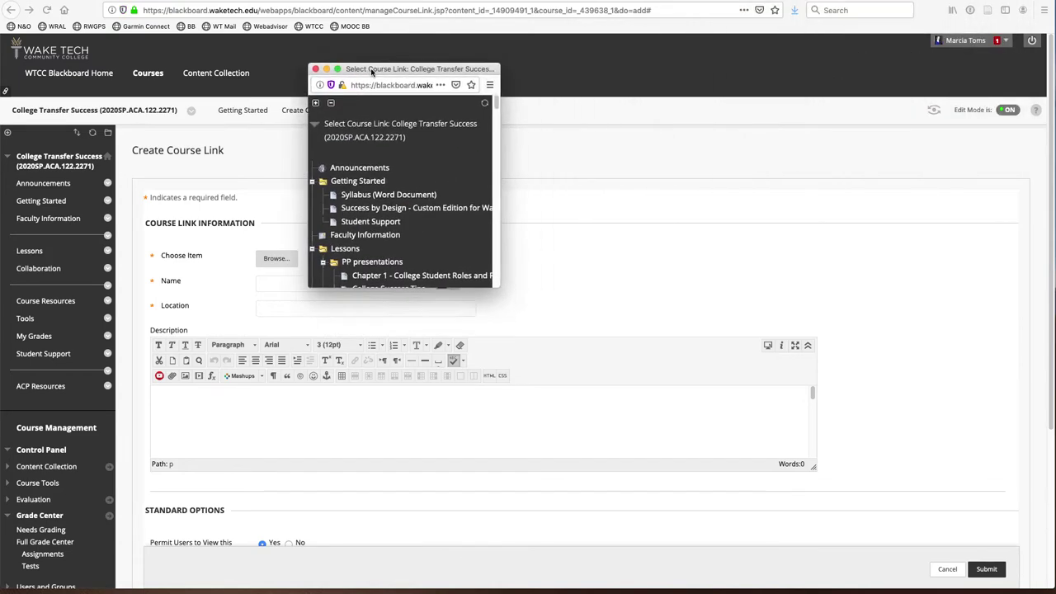
drag(492, 286, 662, 564)
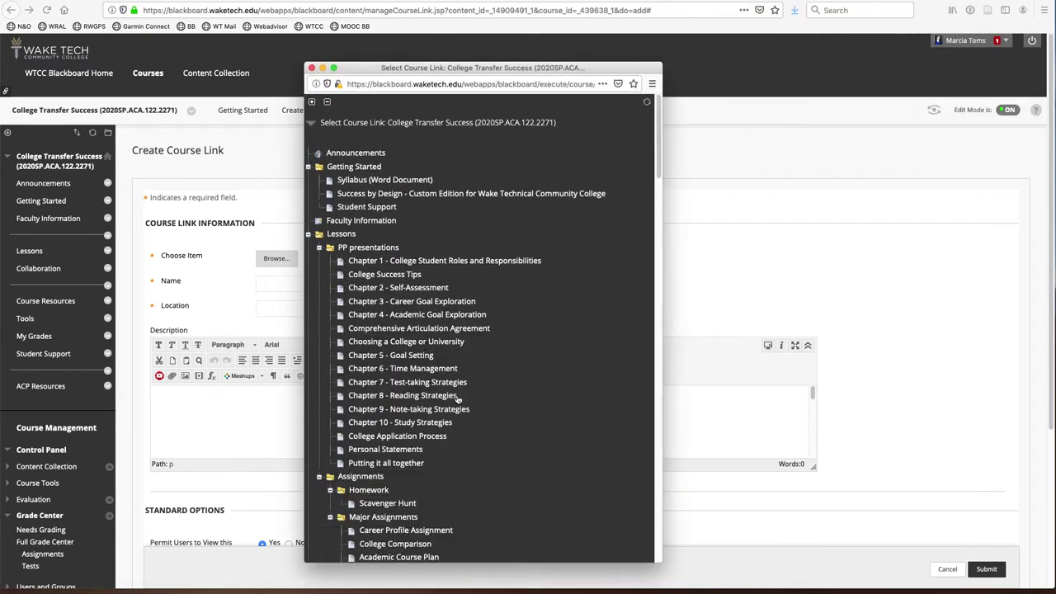
scroll(454, 394, down, 10)
scroll(453, 389, up, 3)
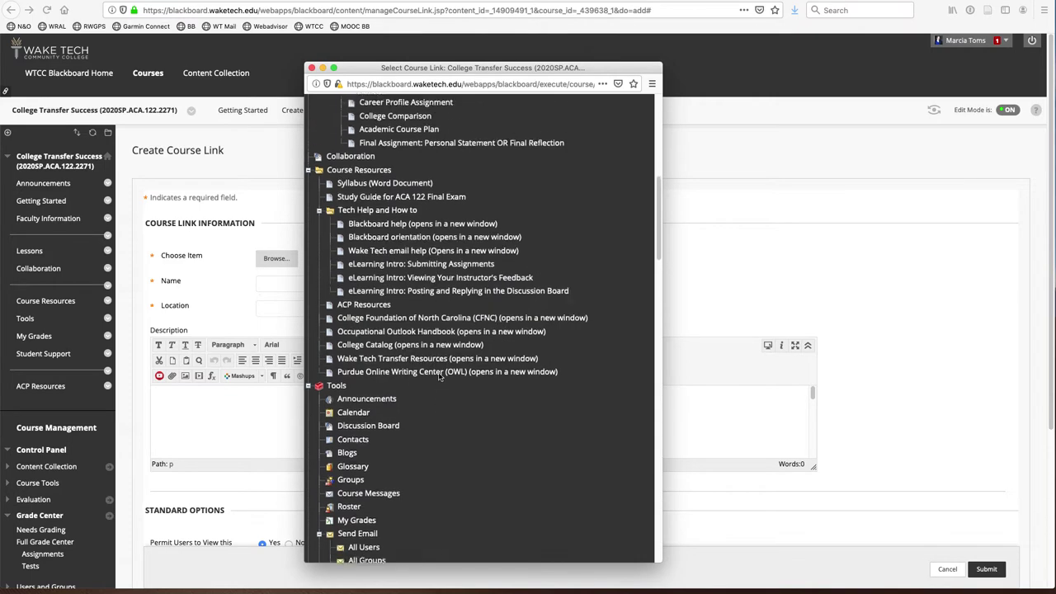
scroll(367, 421, down, 1)
scroll(367, 419, down, 10)
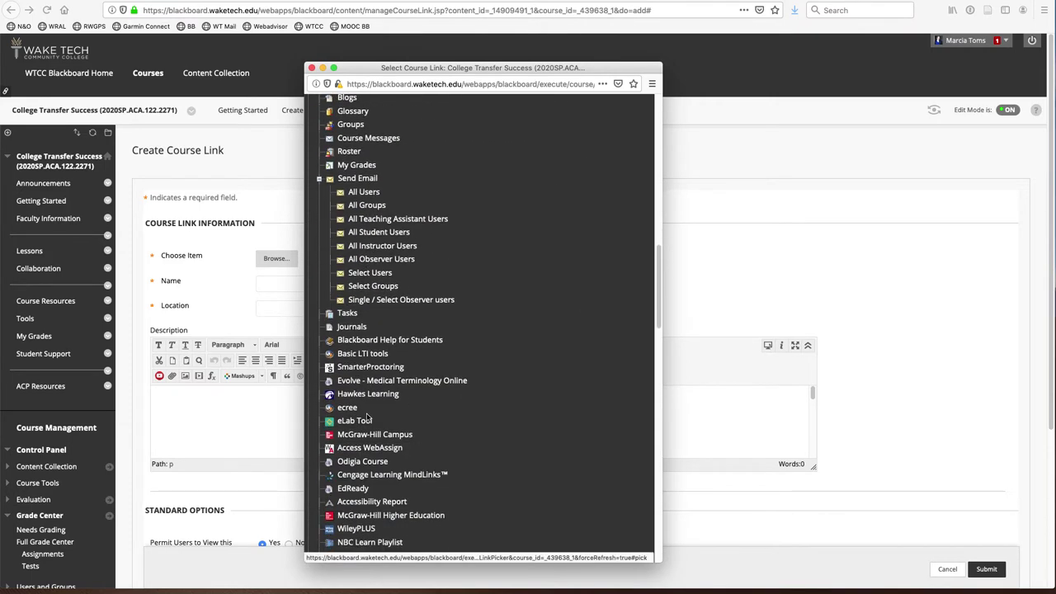
scroll(365, 412, down, 3)
click(367, 386)
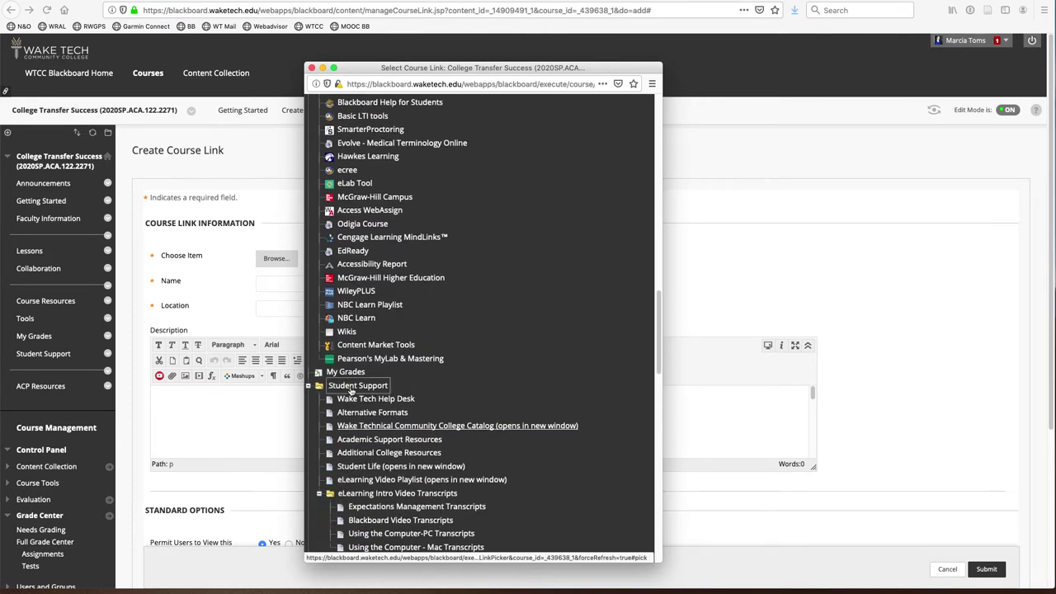
click(985, 569)
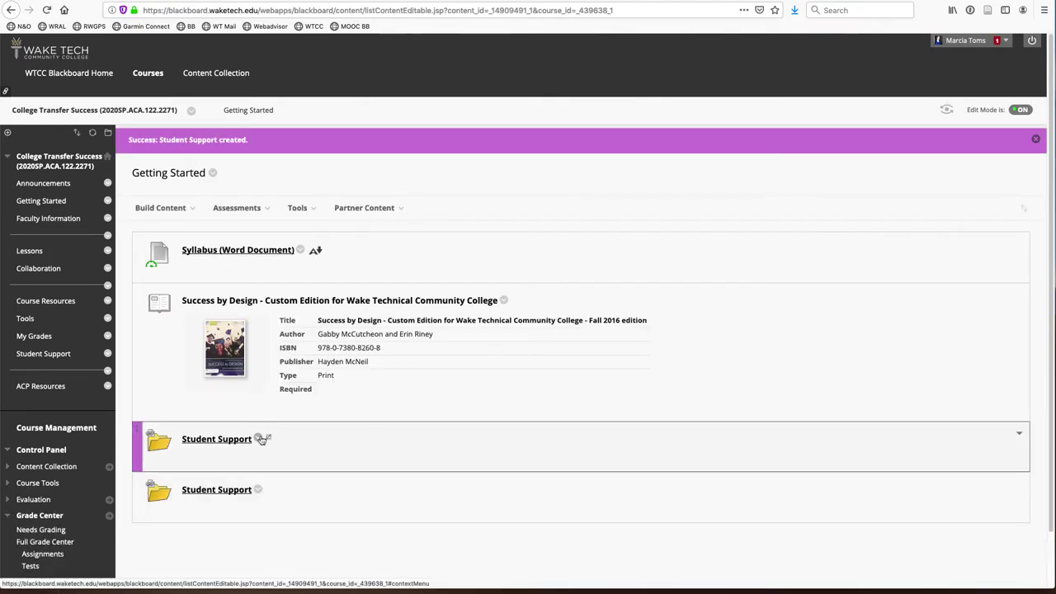
Test the first of the two Student Support links in Getting Started and delete it.
click(258, 438)
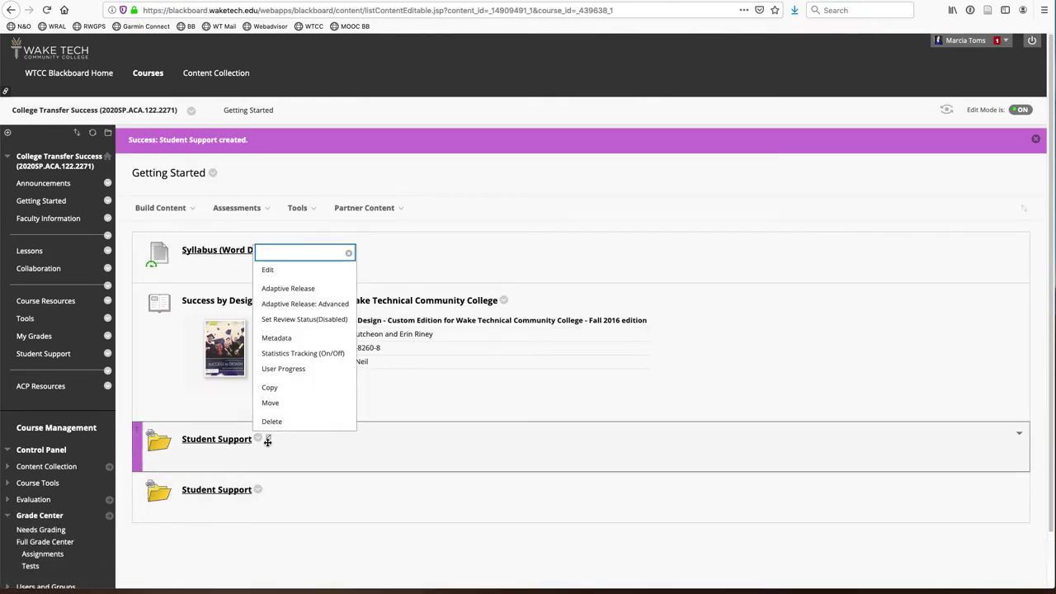
click(252, 442)
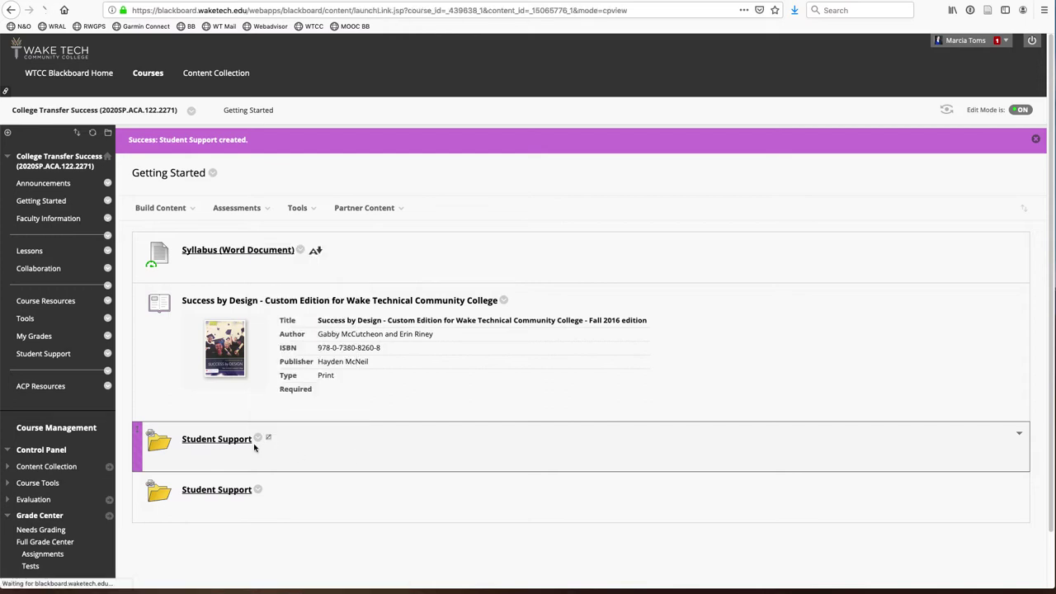
click(10, 10)
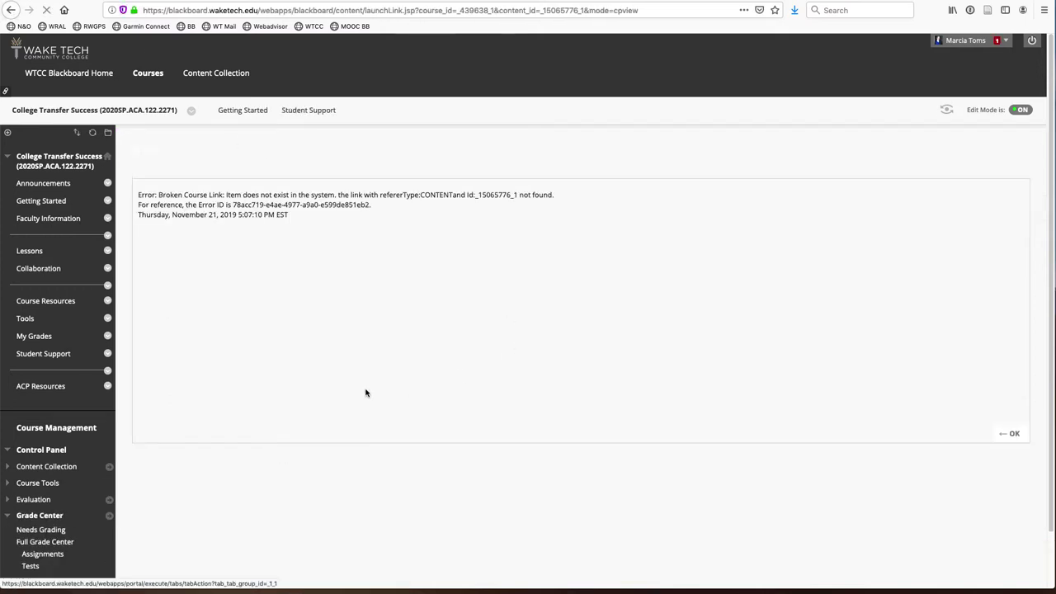
click(262, 417)
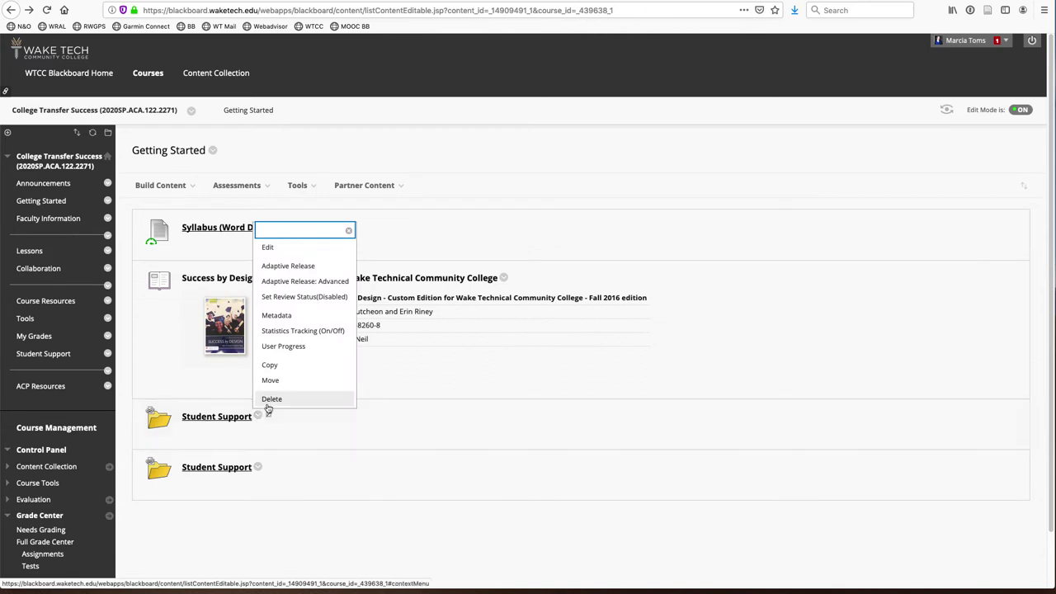
click(271, 398)
click(578, 255)
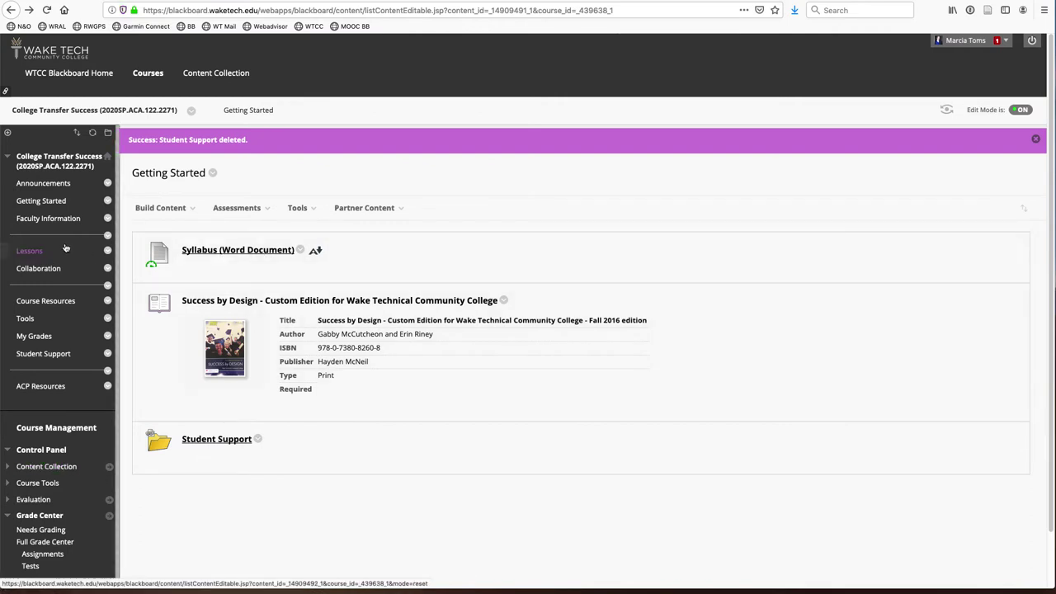
View Course Resources, then find the overwrite option for ACA122Syllabus.docx in the Content Collection folder 2020SP.ACA.122.2271.
click(41, 300)
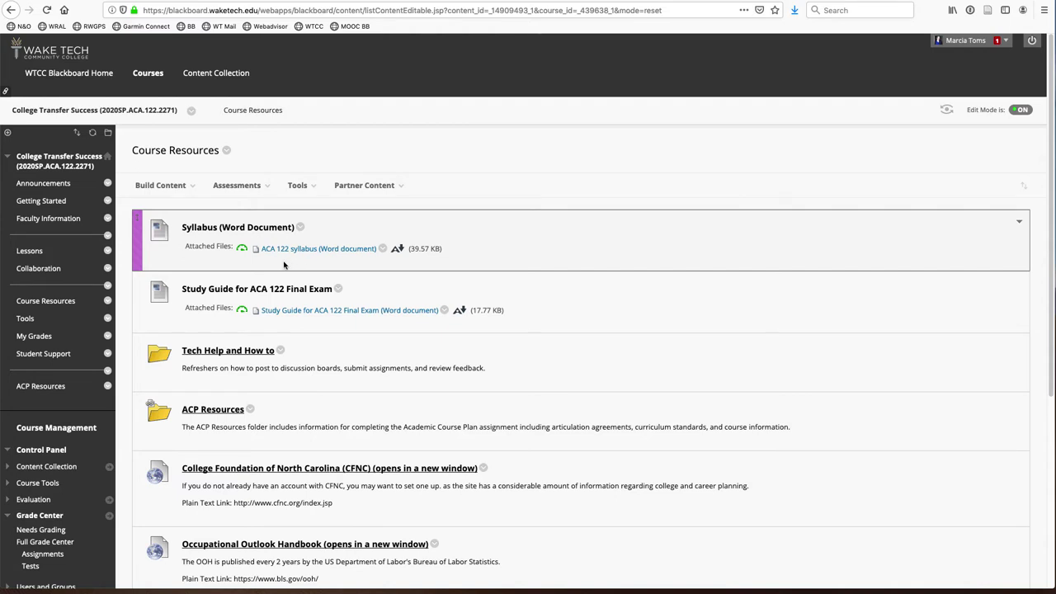
click(48, 467)
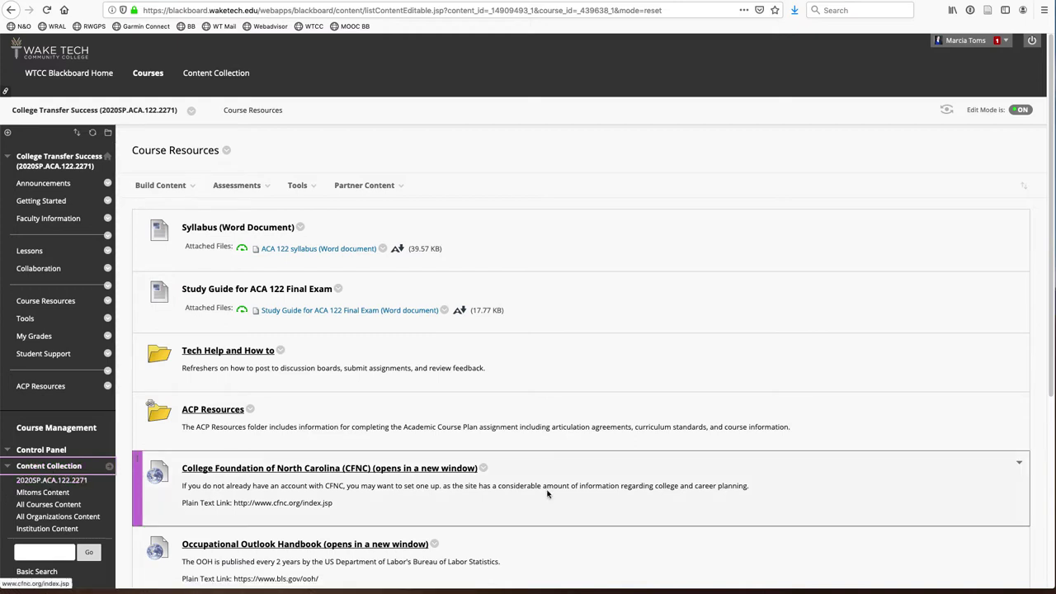
click(48, 484)
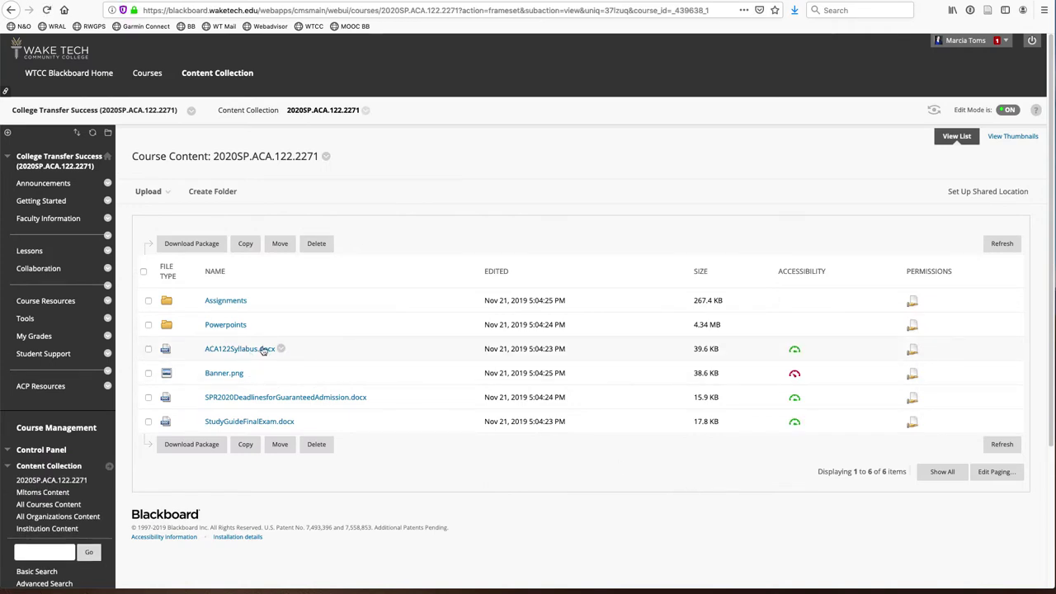
click(282, 349)
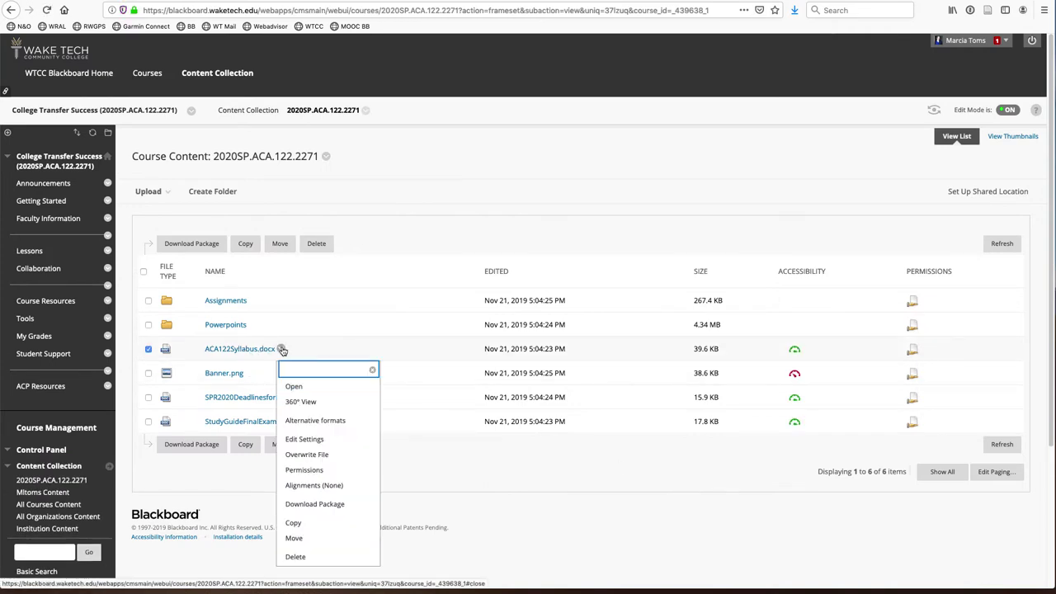
click(307, 454)
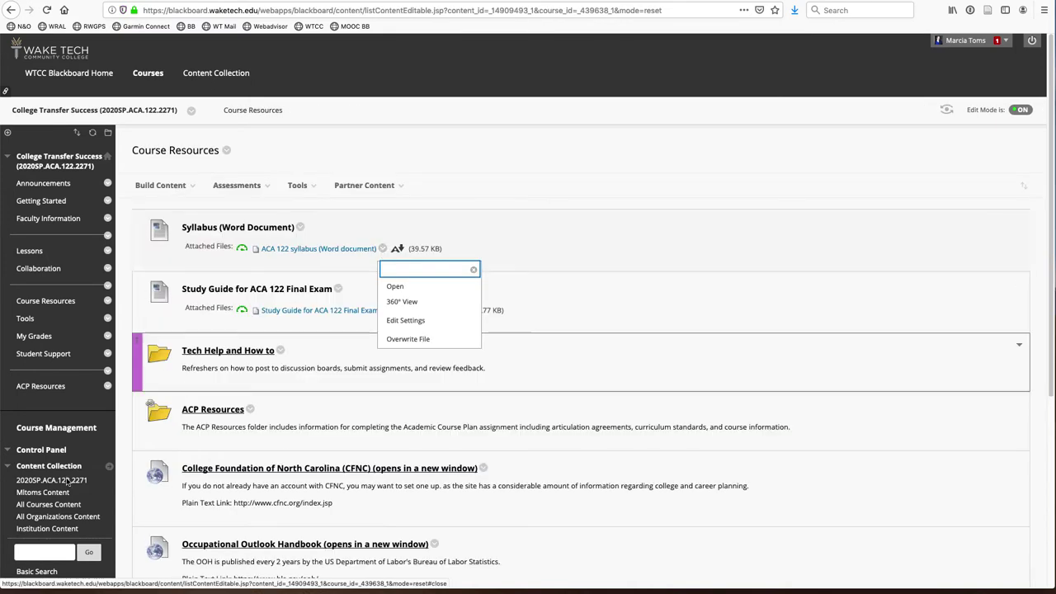
View the Overwrite File form for the ACA 122 syllabus attachment in Course Resources and leave it without uploading a file.
key(Escape)
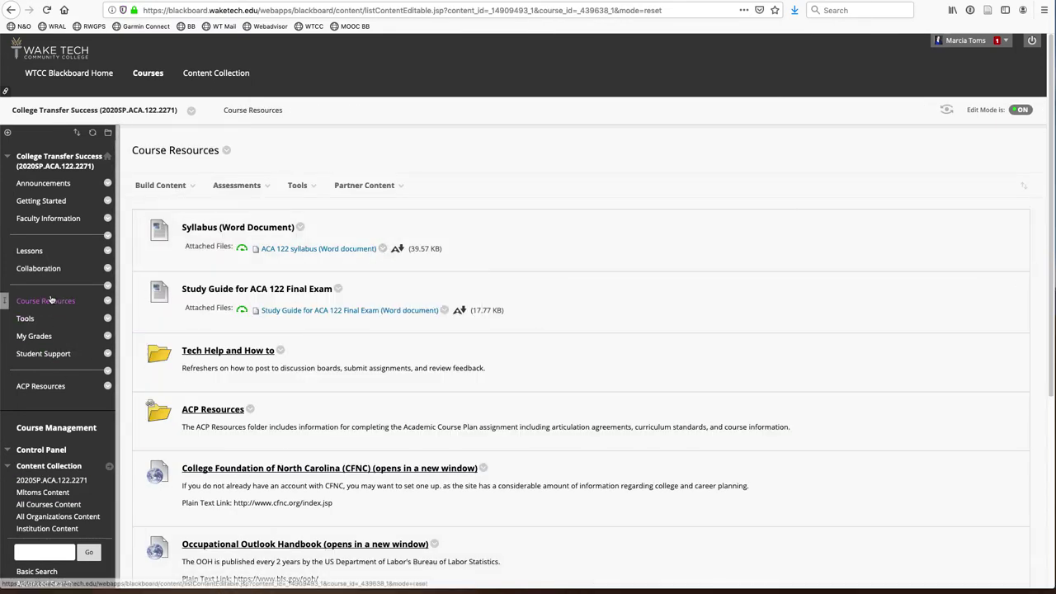
click(382, 249)
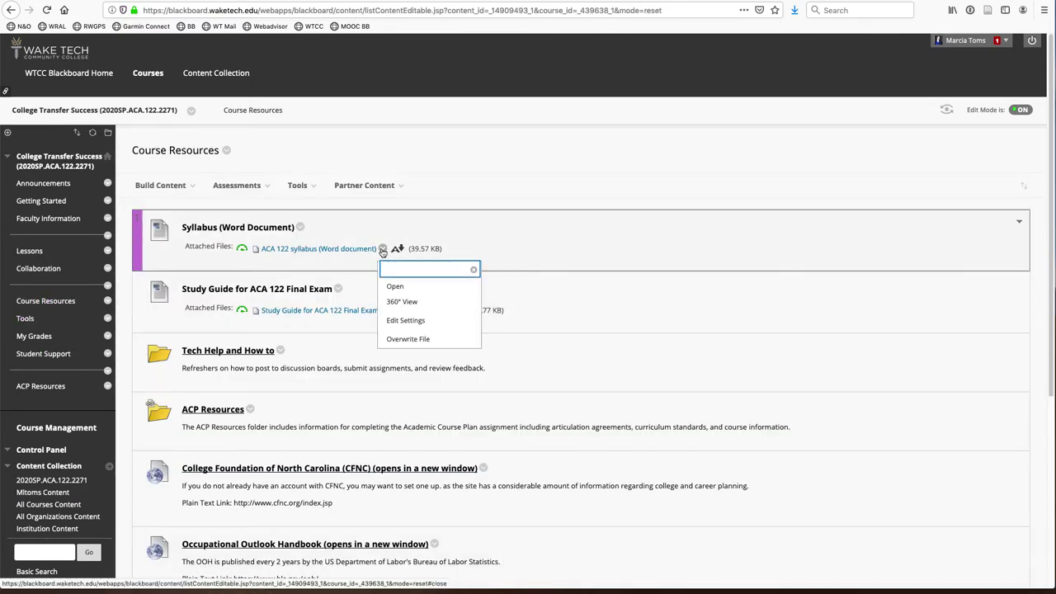
click(395, 338)
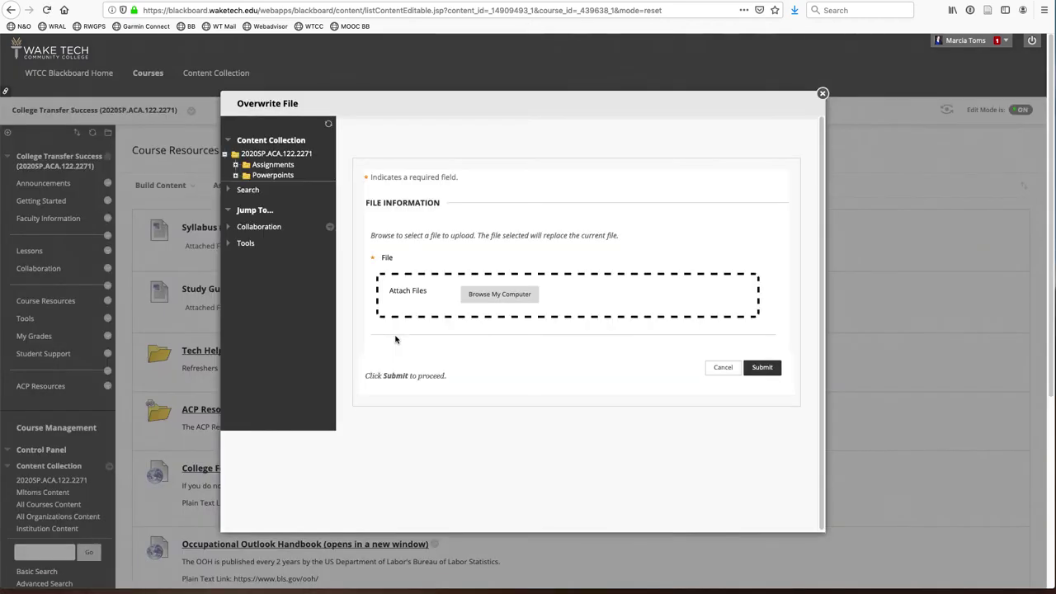
click(712, 370)
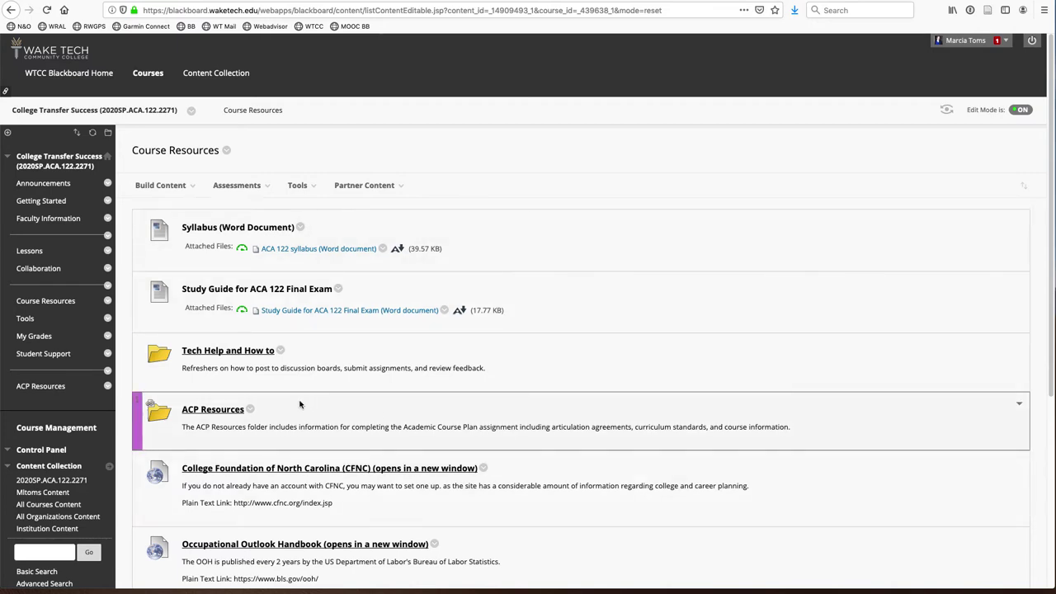
Check the ACP Resources link's content and review the remaining items in Course Resources.
click(199, 414)
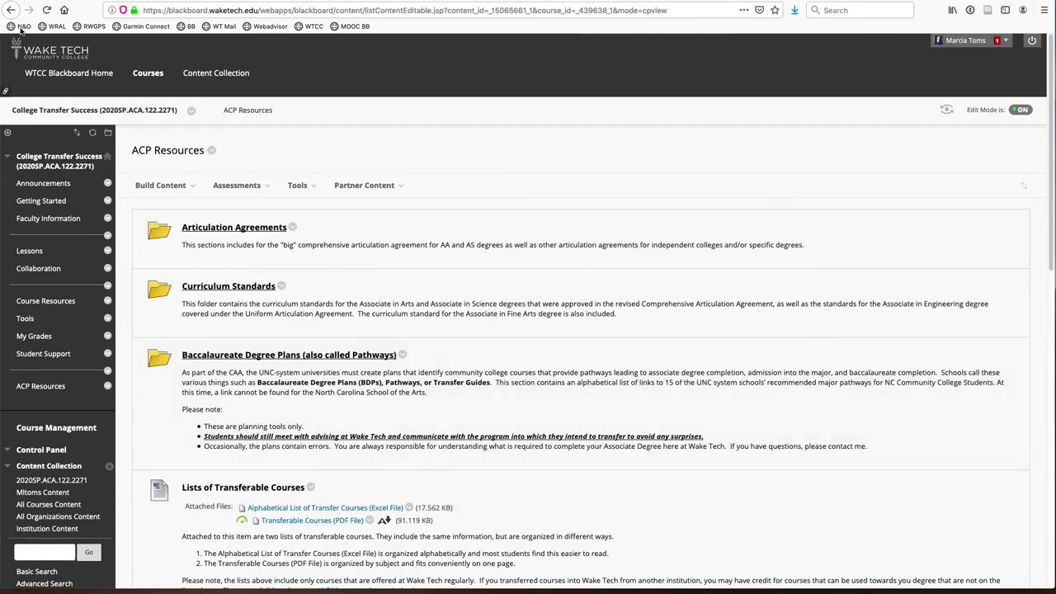
click(11, 10)
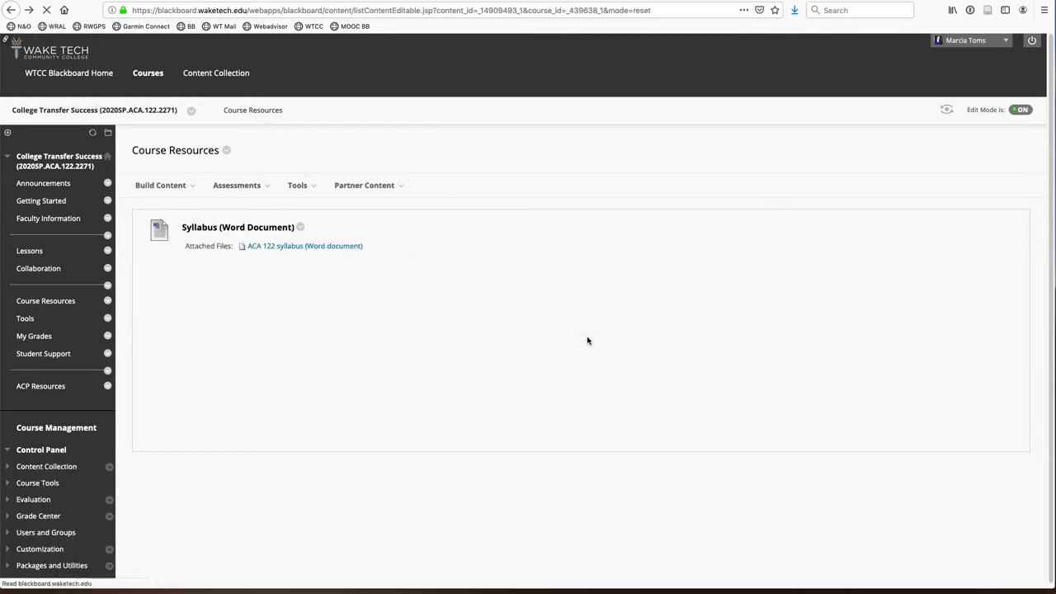
scroll(480, 377, down, 5)
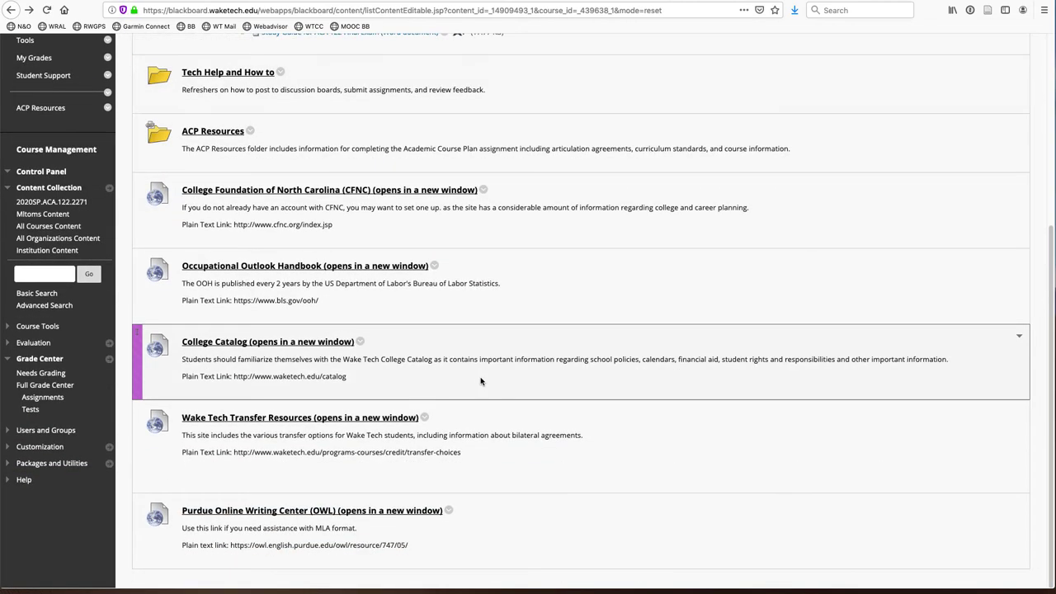
scroll(481, 380, up, 5)
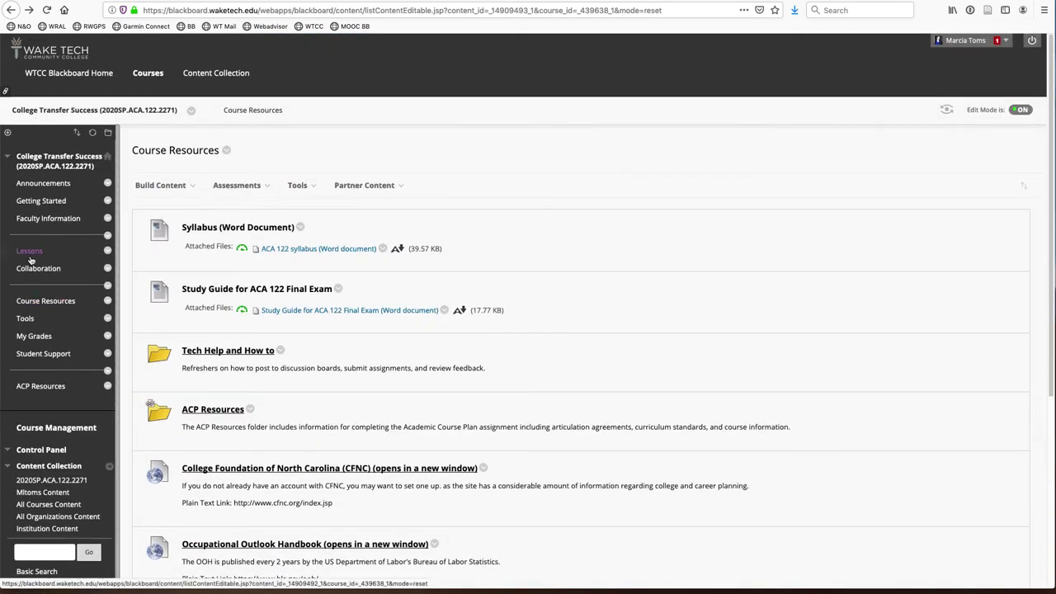
Check the content of the Collaboration menu item and permanently delete it from the course menu.
click(33, 271)
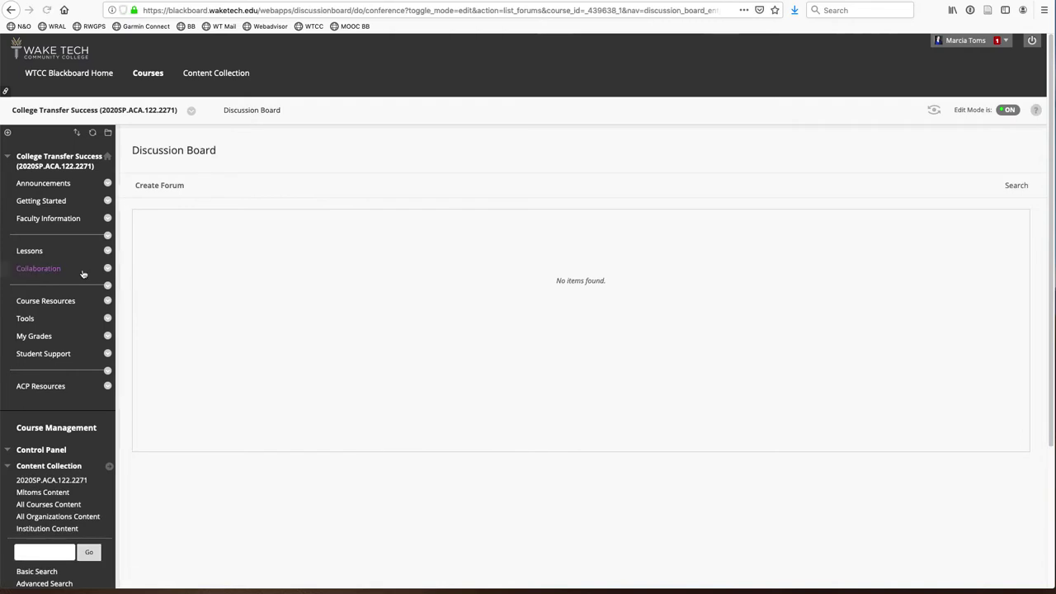
click(107, 270)
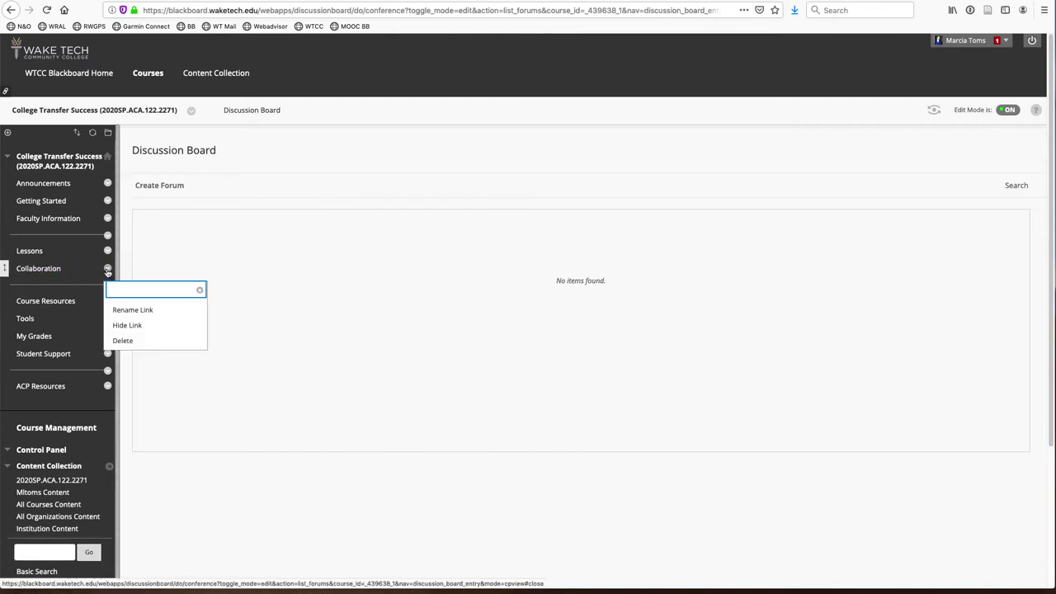
click(128, 341)
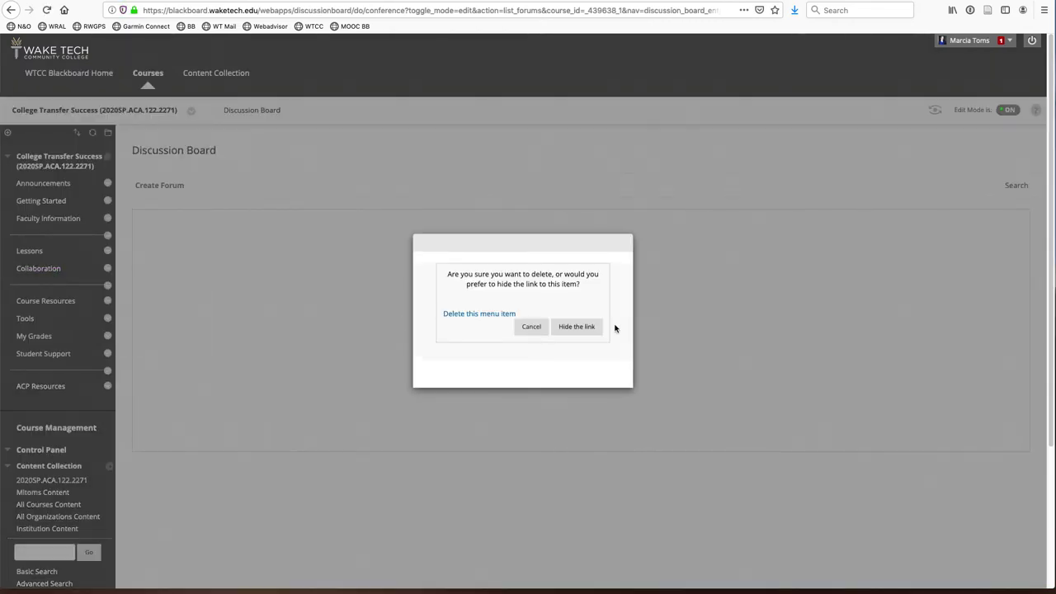
click(471, 315)
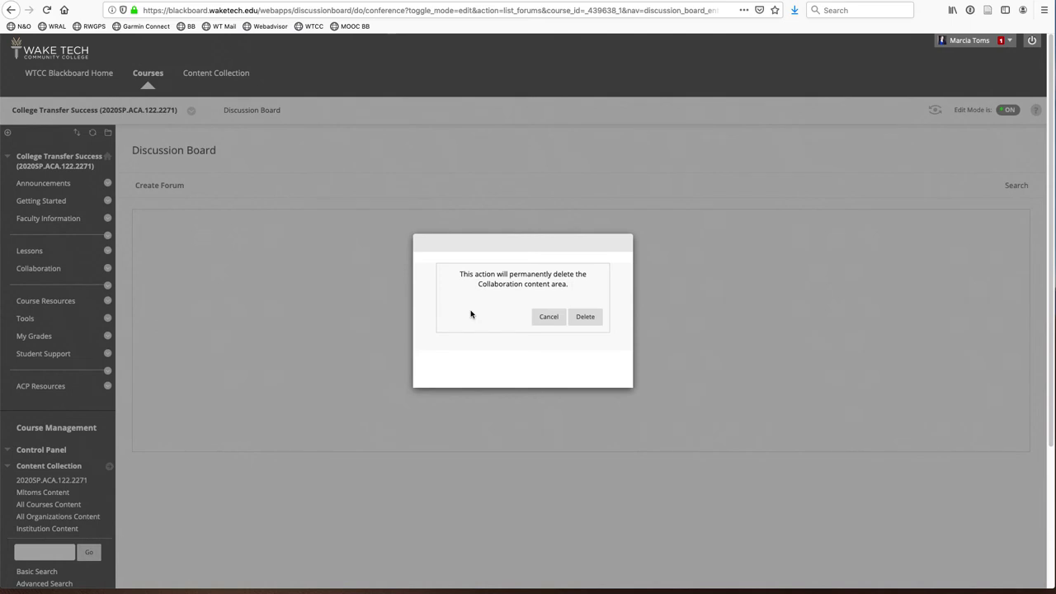
click(585, 317)
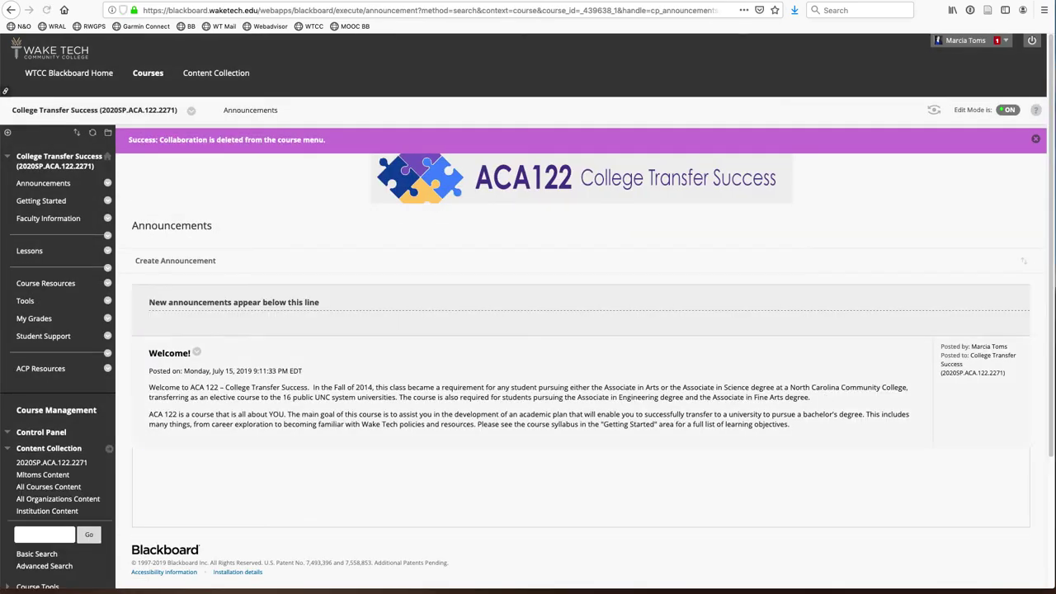
Review the Student Support items from Wake Tech Help Desk to eLearning Intro Video Transcripts, and view the Help Desk item's options.
click(49, 336)
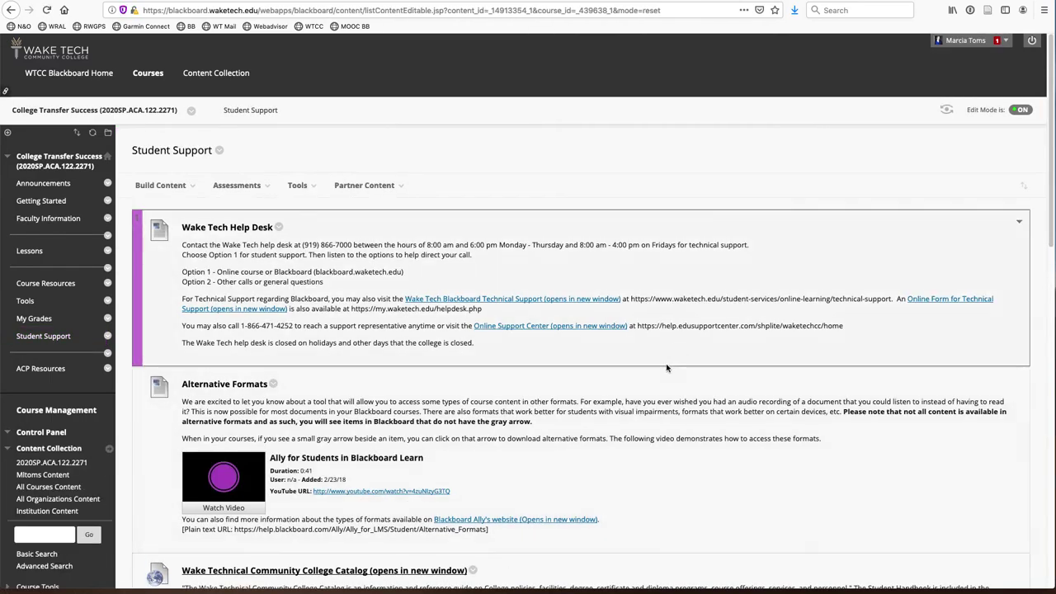
scroll(647, 369, down, 10)
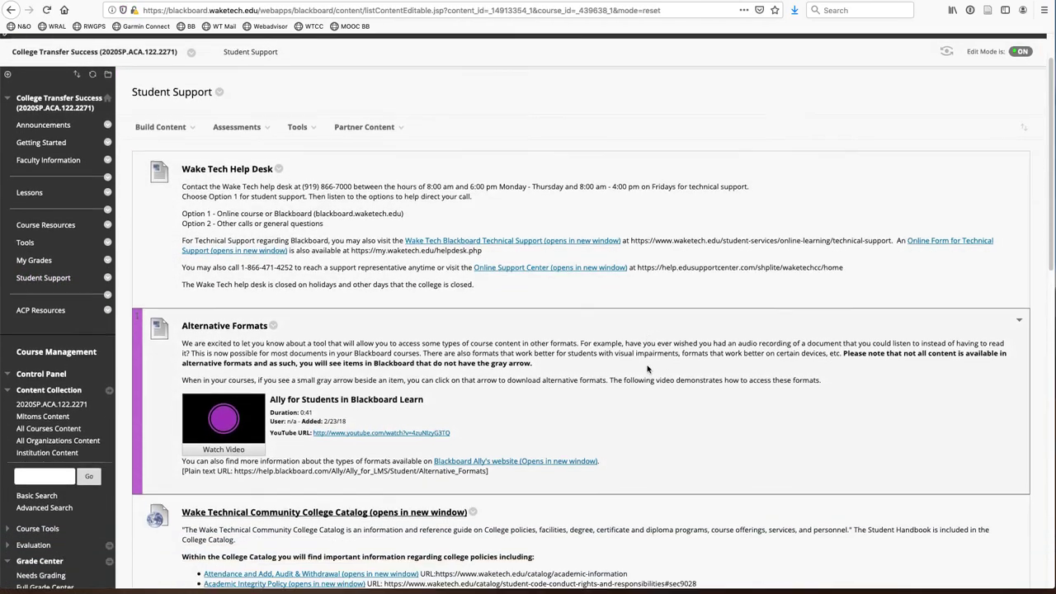
scroll(648, 369, down, 5)
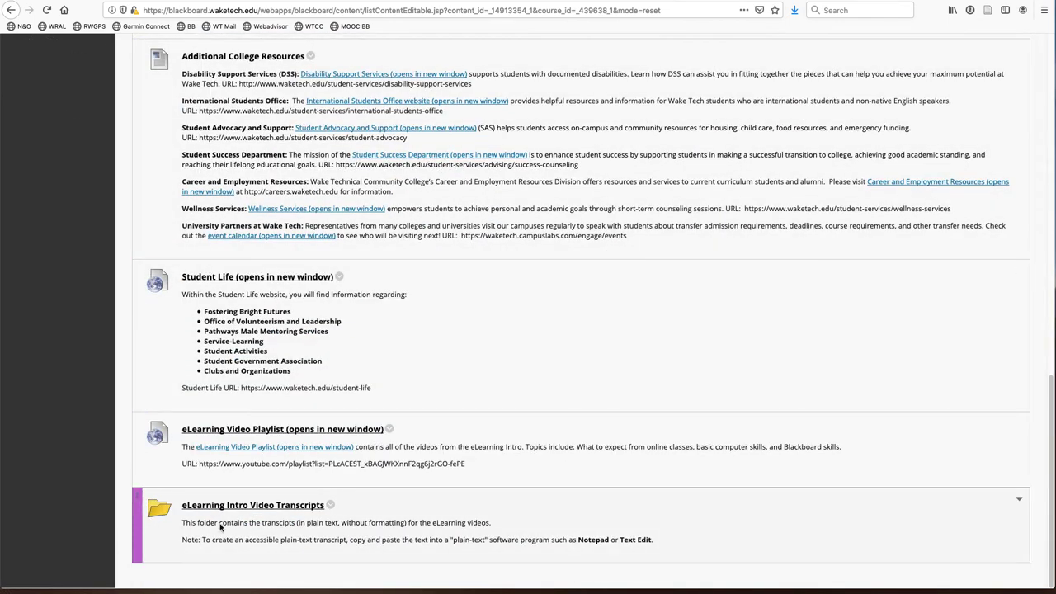
scroll(235, 530, up, 15)
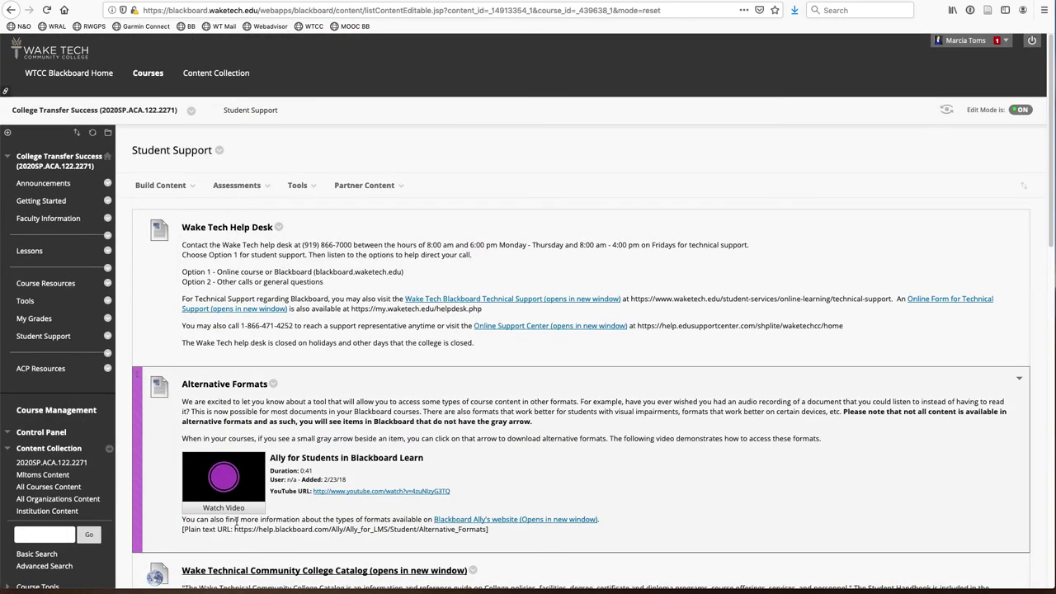
scroll(256, 511, down, 15)
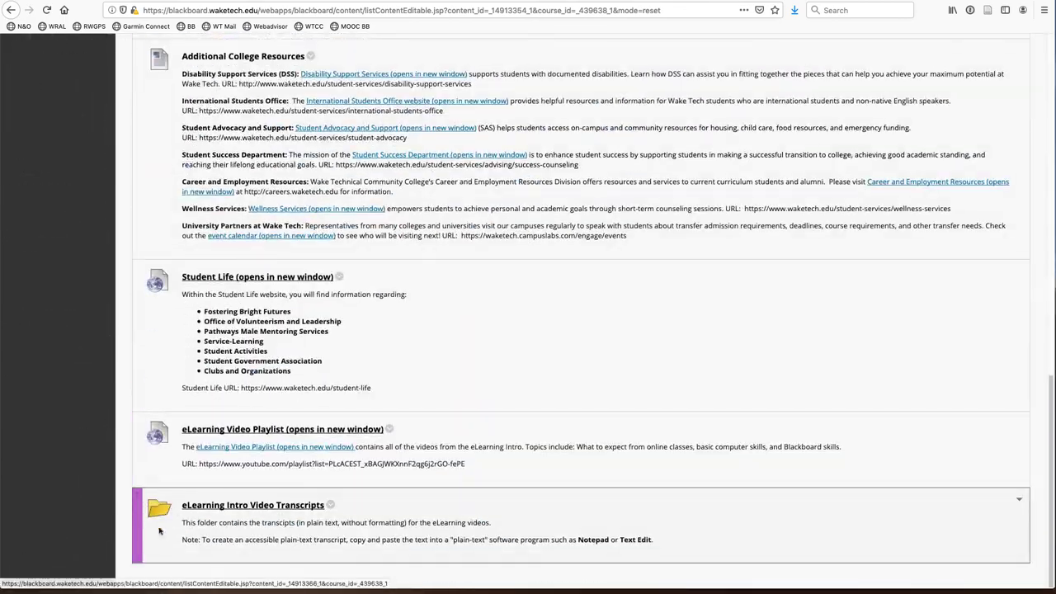
scroll(346, 520, up, 15)
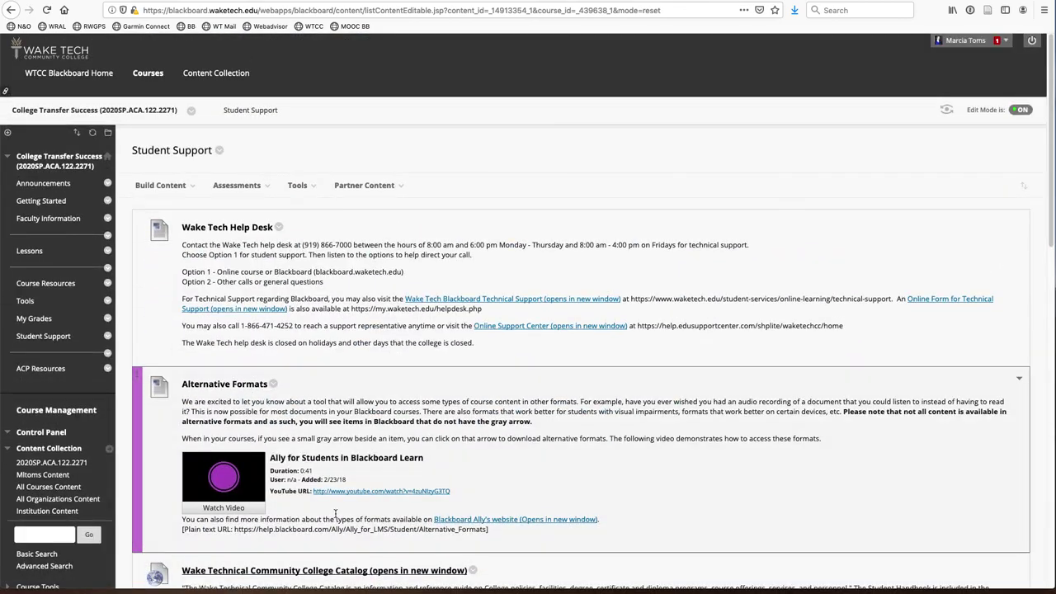
click(279, 227)
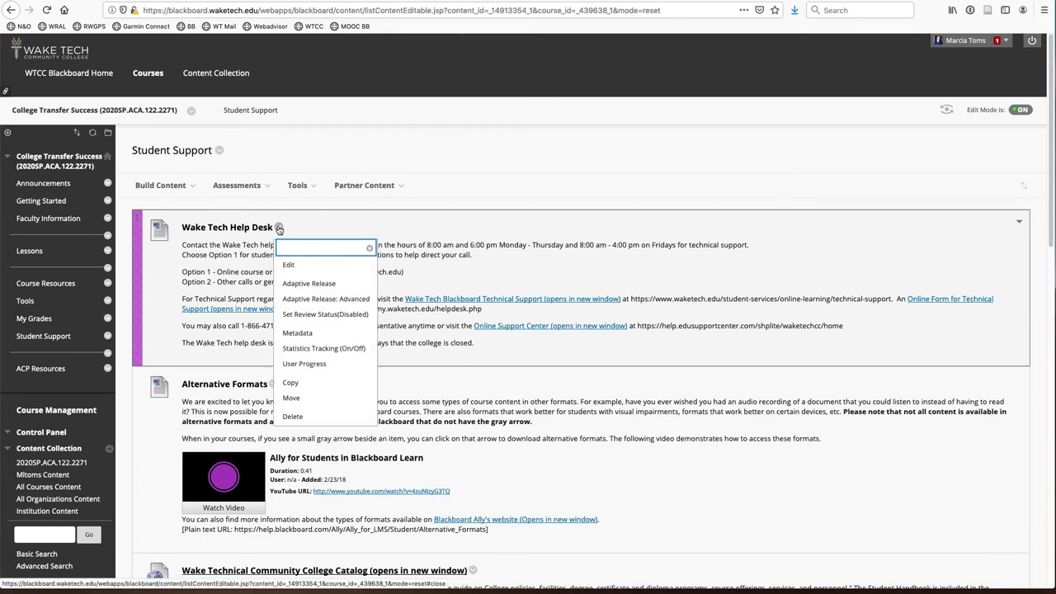
click(369, 248)
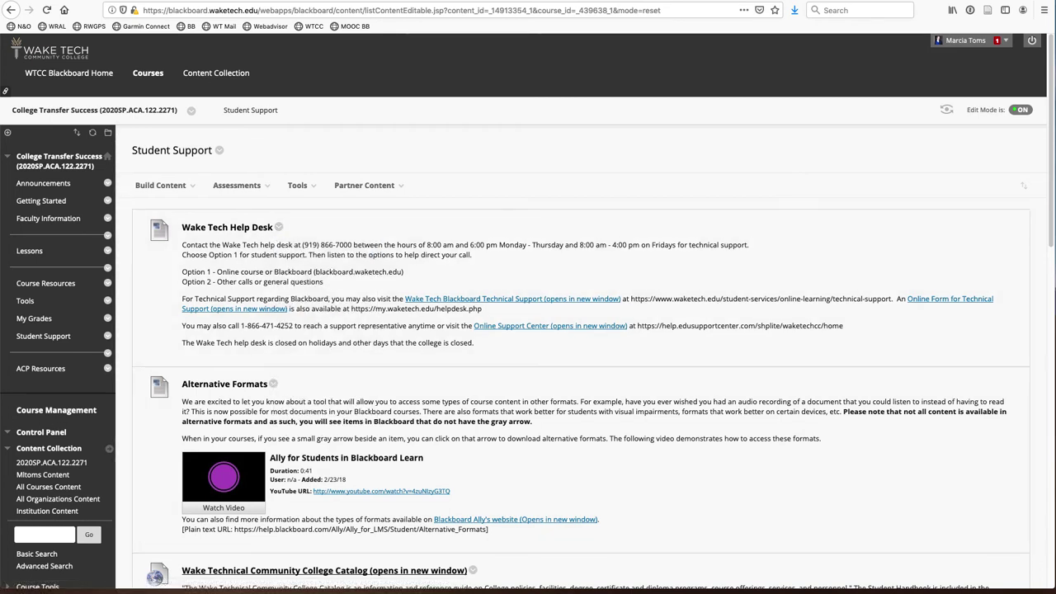
Set the Course Grade column as the external grade in the Full Grade Center.
scroll(79, 468, down, 5)
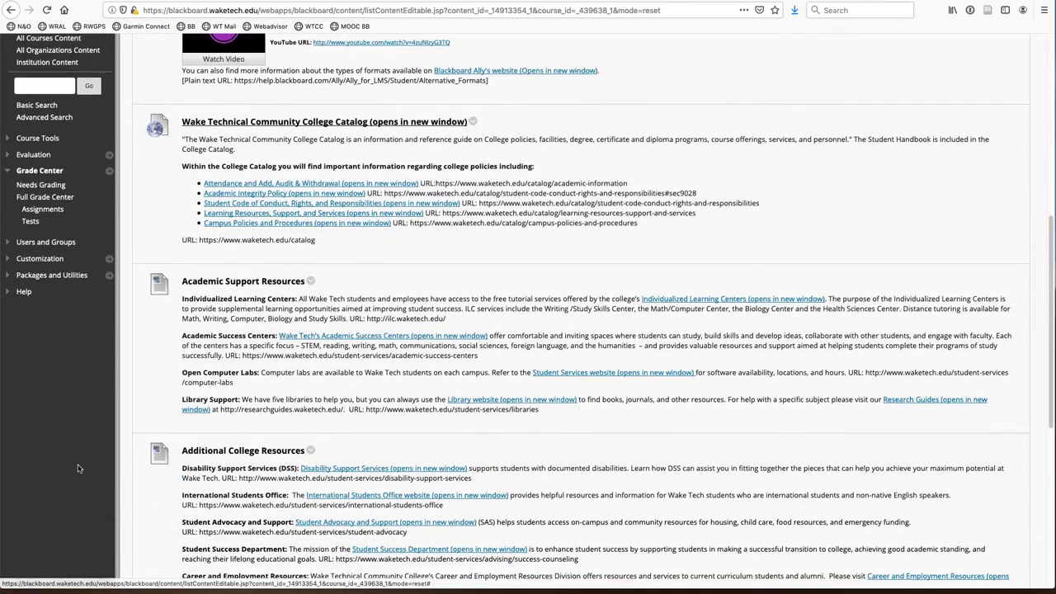
scroll(78, 469, up, 3)
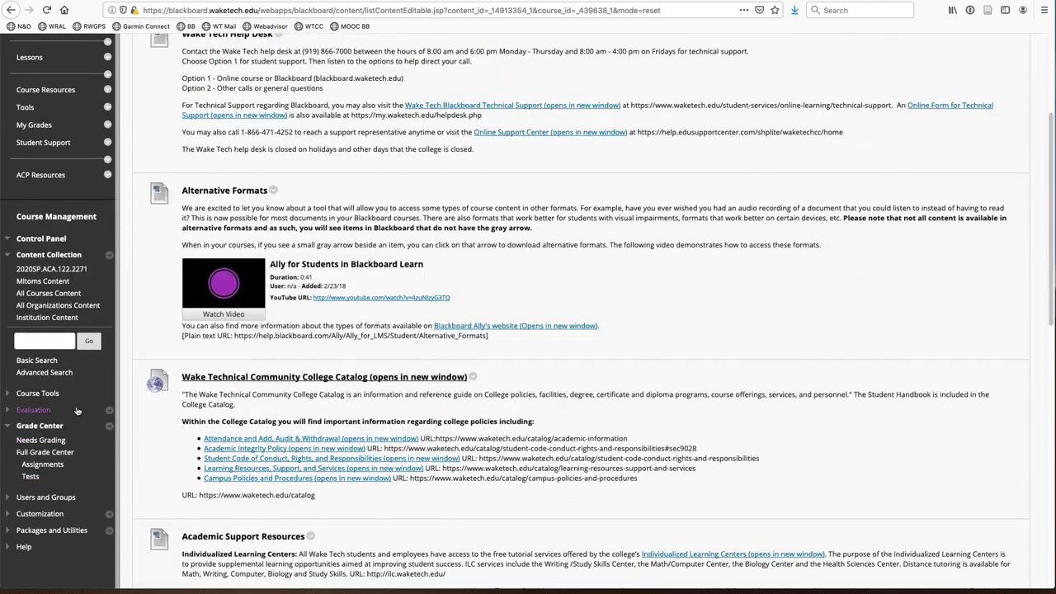
click(65, 455)
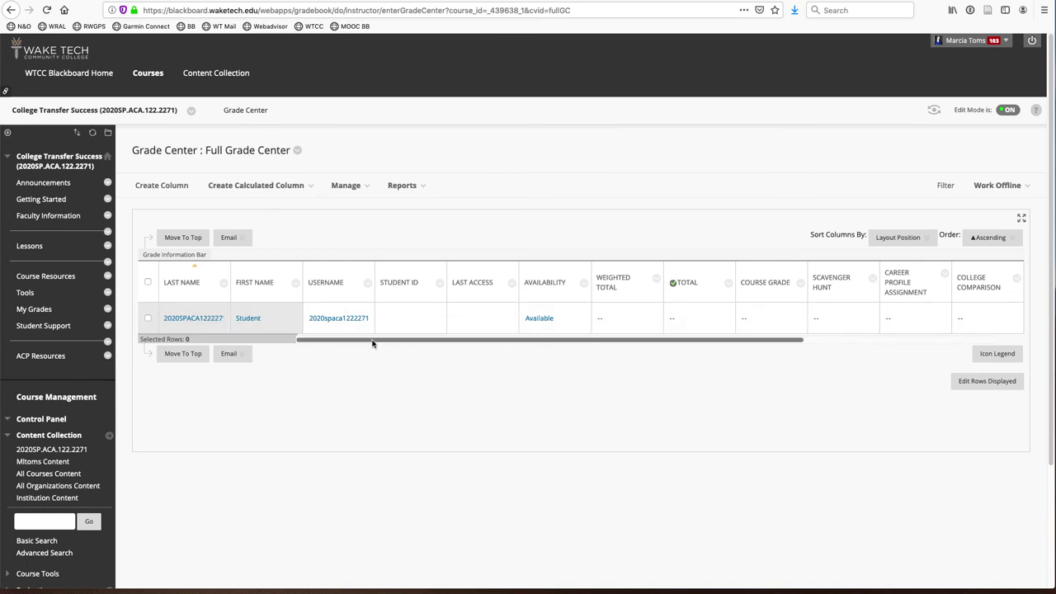
drag(373, 341, 652, 371)
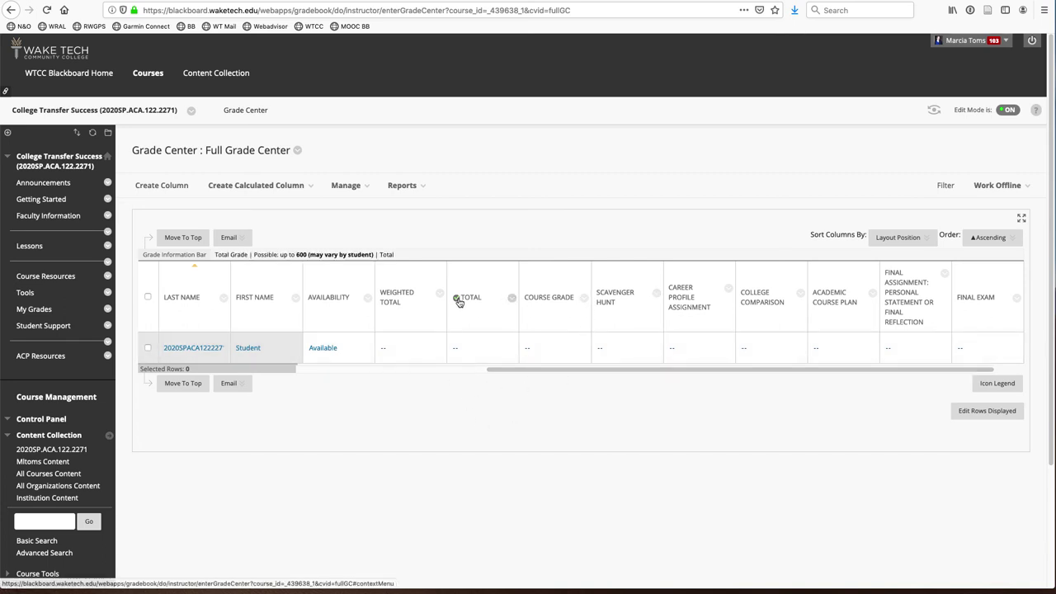
click(583, 301)
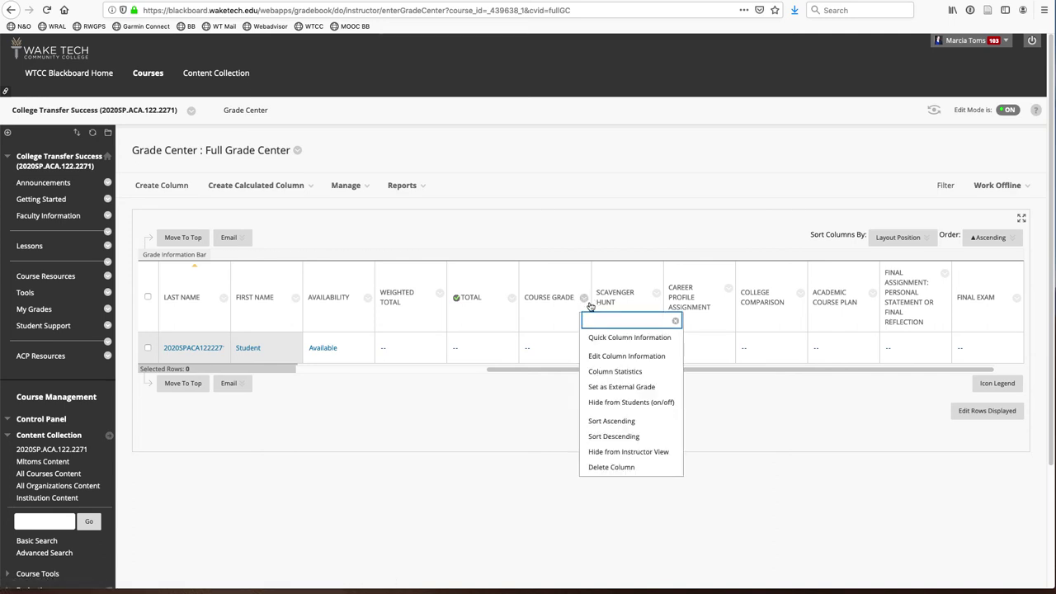
click(594, 388)
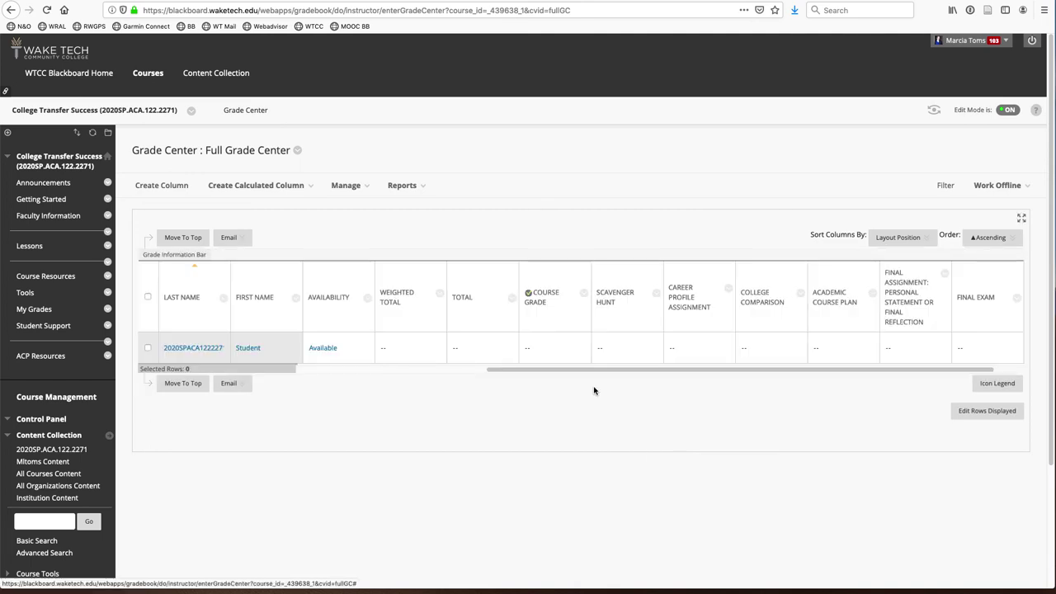
Delete the Weighted Total and Total columns from the Full Grade Center.
click(440, 297)
click(449, 461)
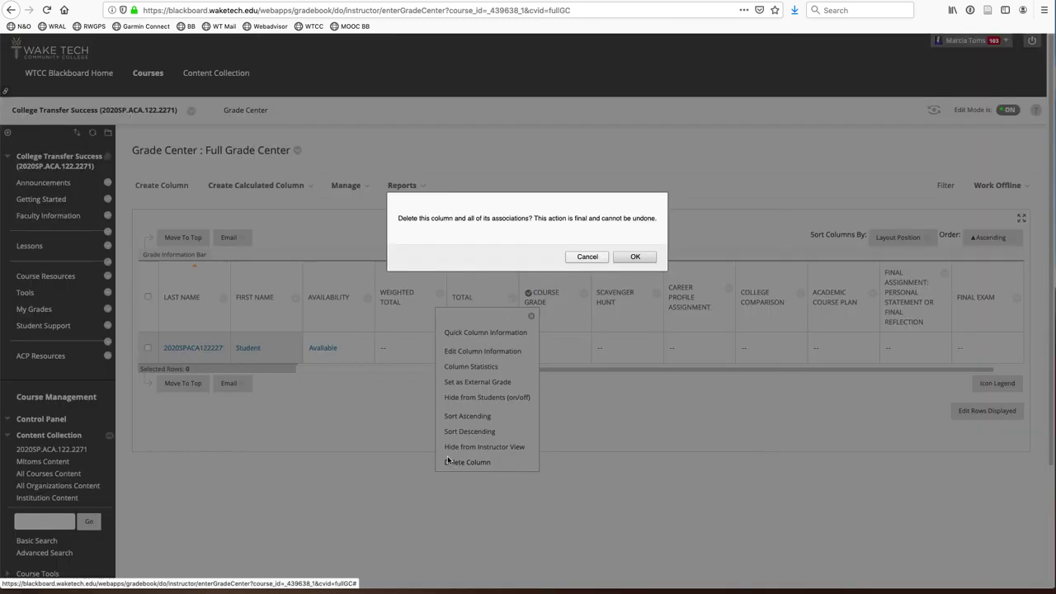
click(635, 256)
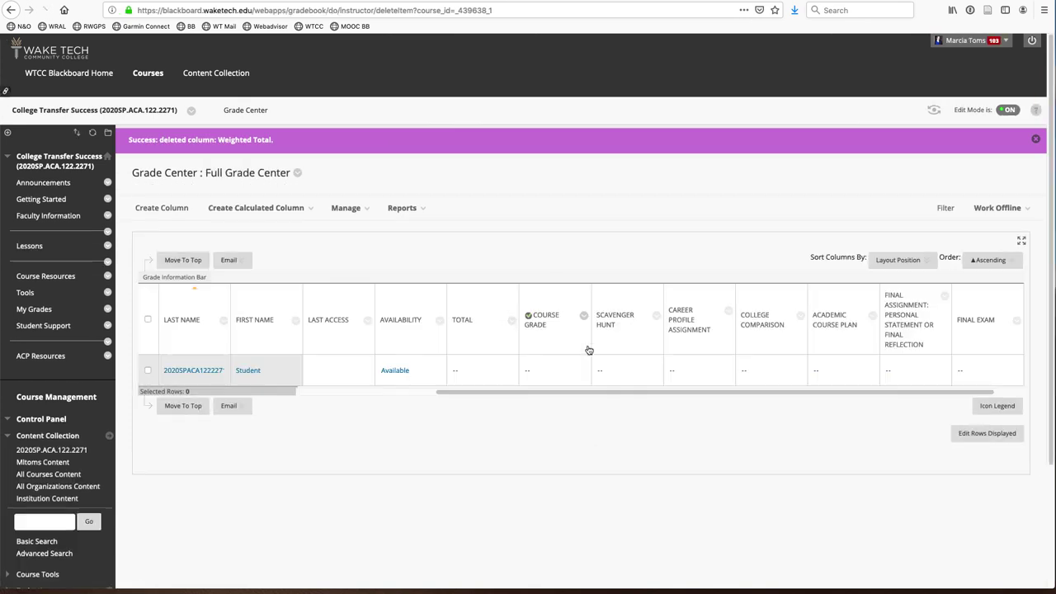
click(511, 320)
click(536, 489)
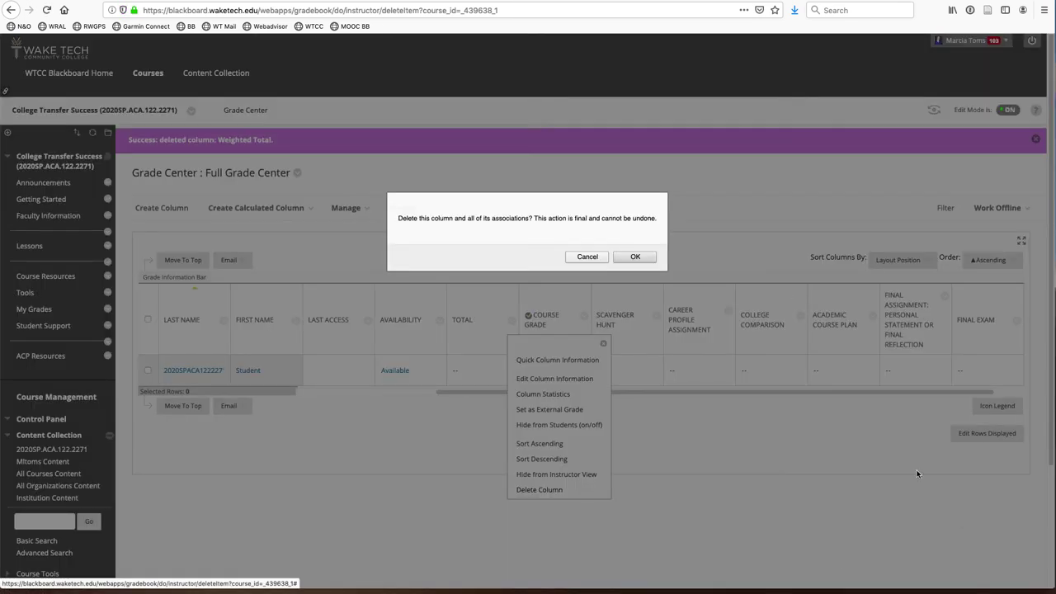
click(635, 256)
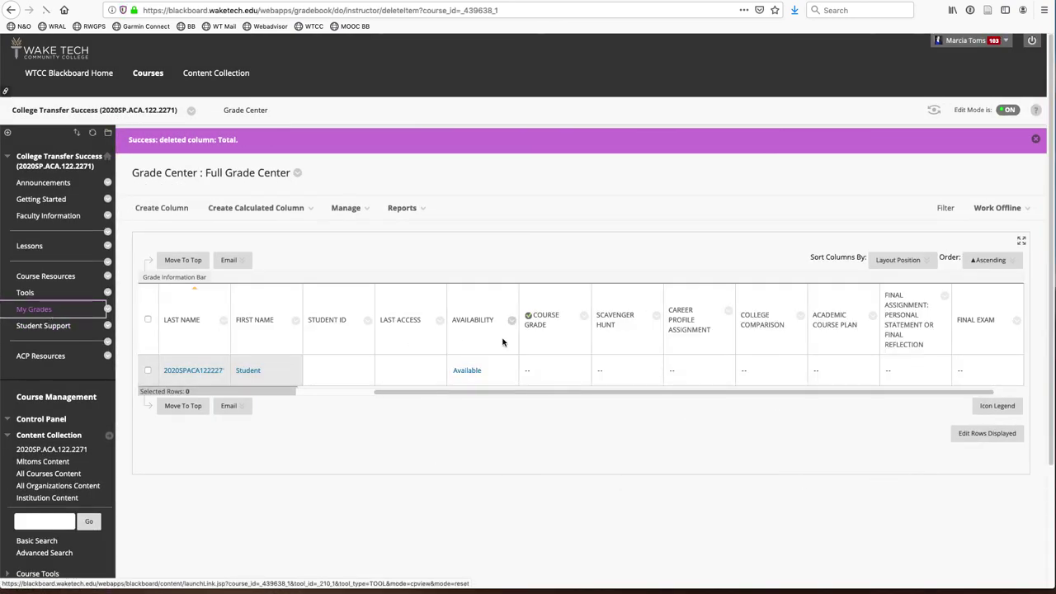
Check the graded items listed in My Grades, and view the folders in the Lessons area.
click(34, 309)
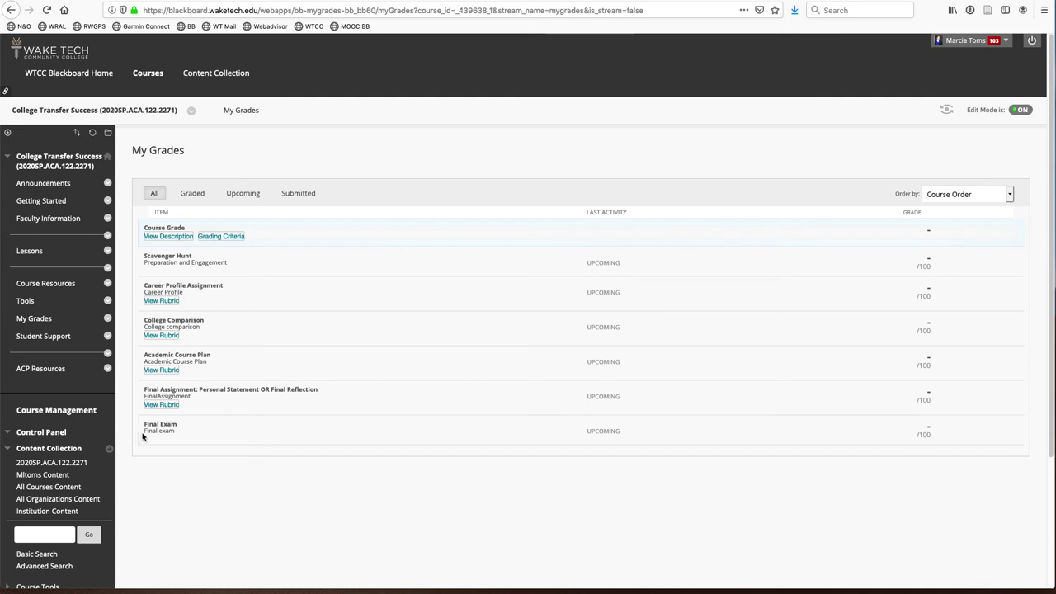
click(30, 251)
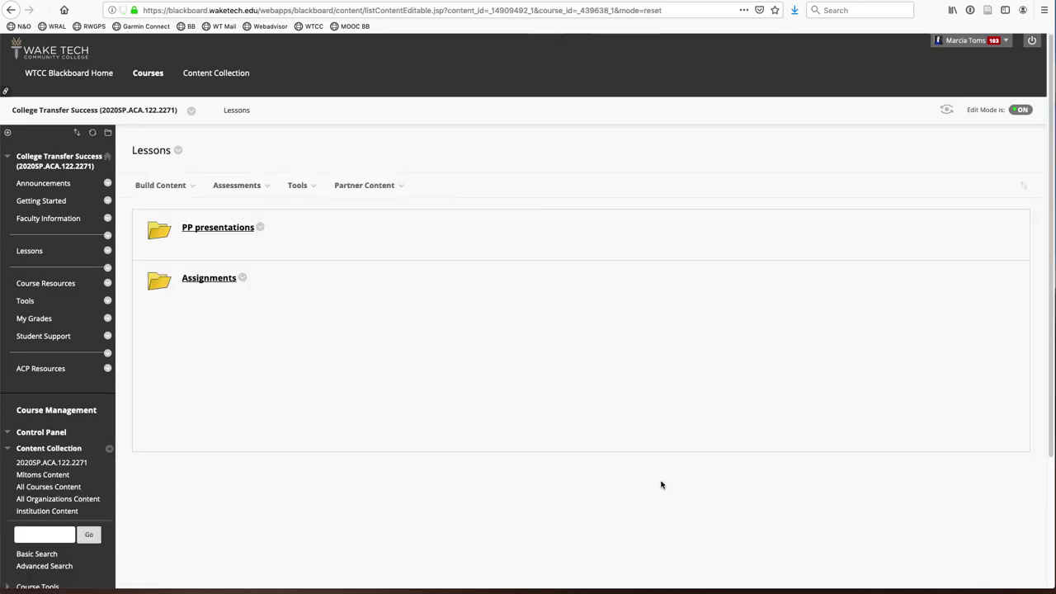